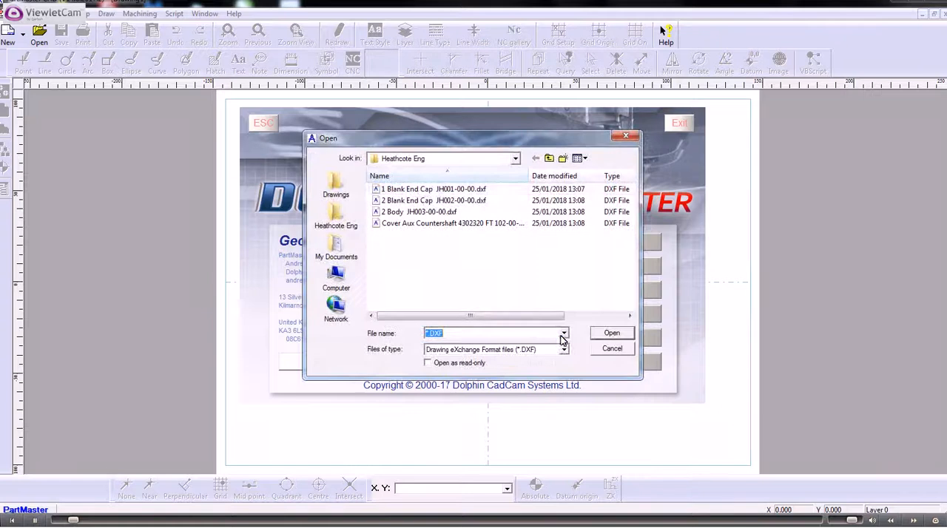
Import the DXF file 1 Blank End Cap JH001-00-00.dxf using millimetre units.
double_click(419, 191)
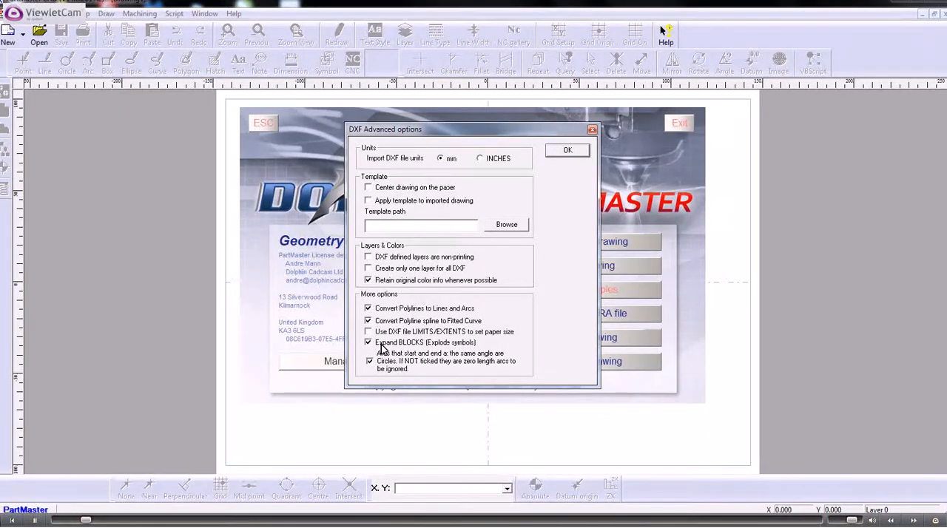
left_click(558, 152)
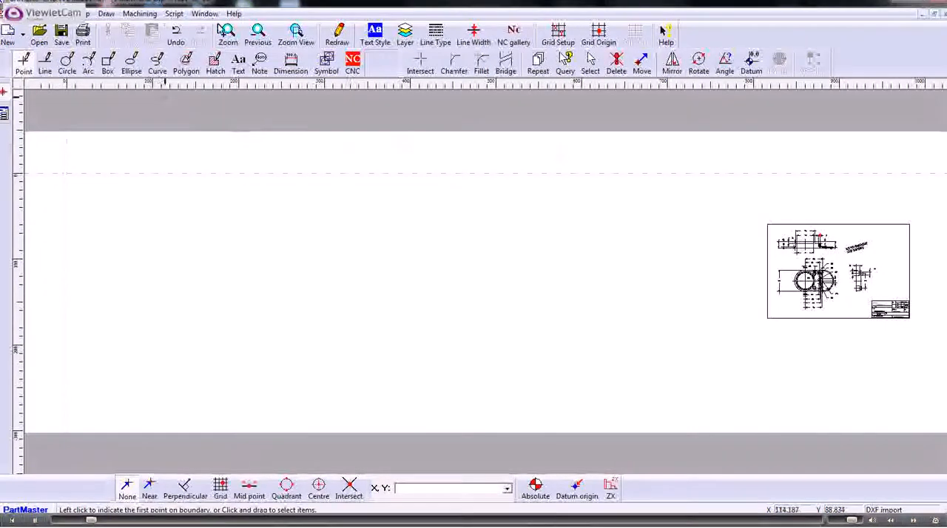
Delete all points in the drawing, on any layer.
left_click(228, 33)
mouse_move(766, 220)
left_mouse_down()
mouse_move(891, 323)
mouse_move(915, 324)
left_mouse_up()
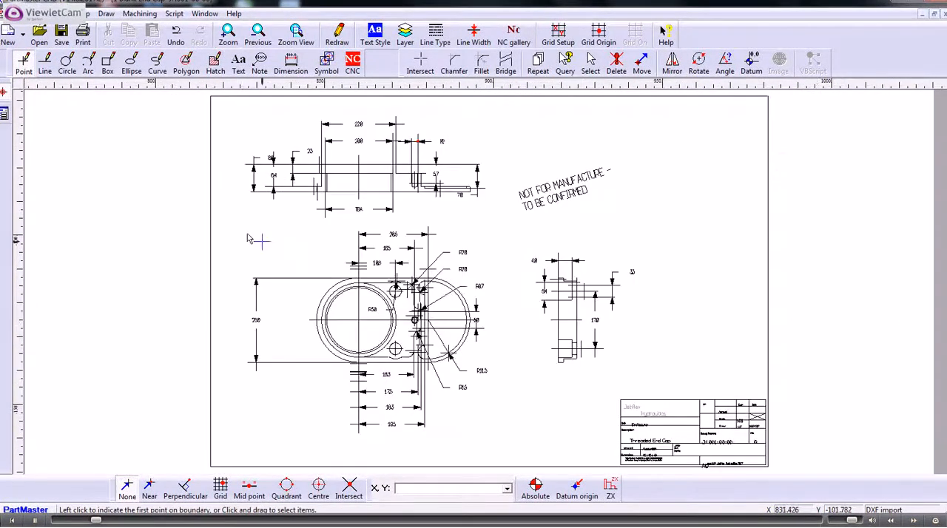
scroll(259, 236, "up", 4)
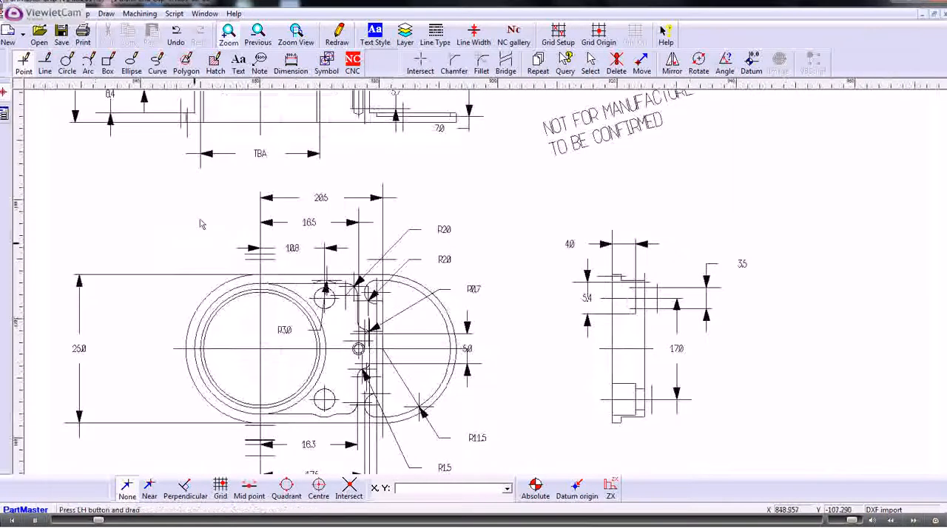
scroll(217, 202, "down", 2)
scroll(218, 205, "up", 3)
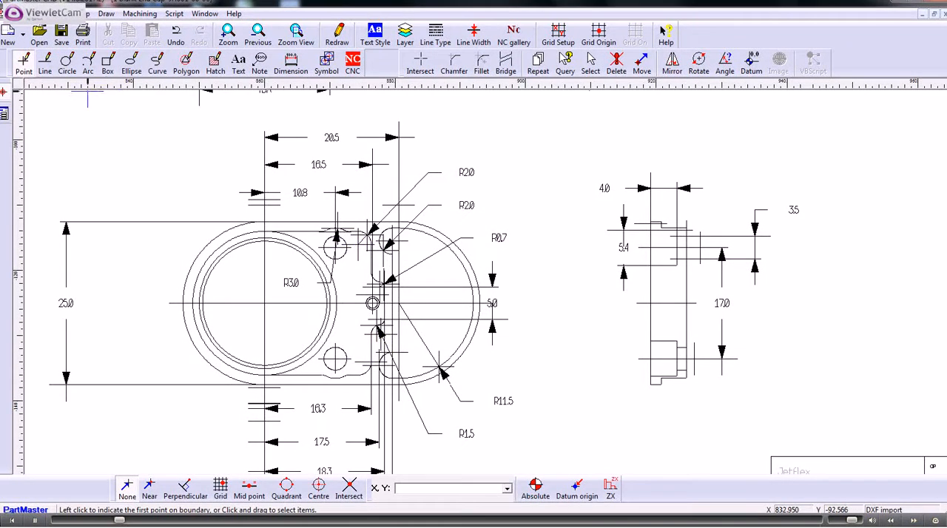
left_click(34, 13)
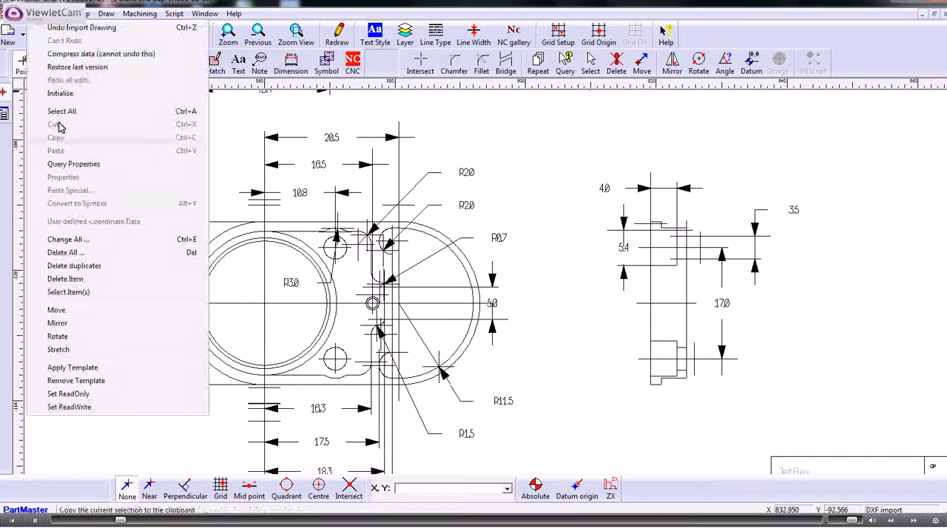
left_click(85, 254)
left_click(359, 269)
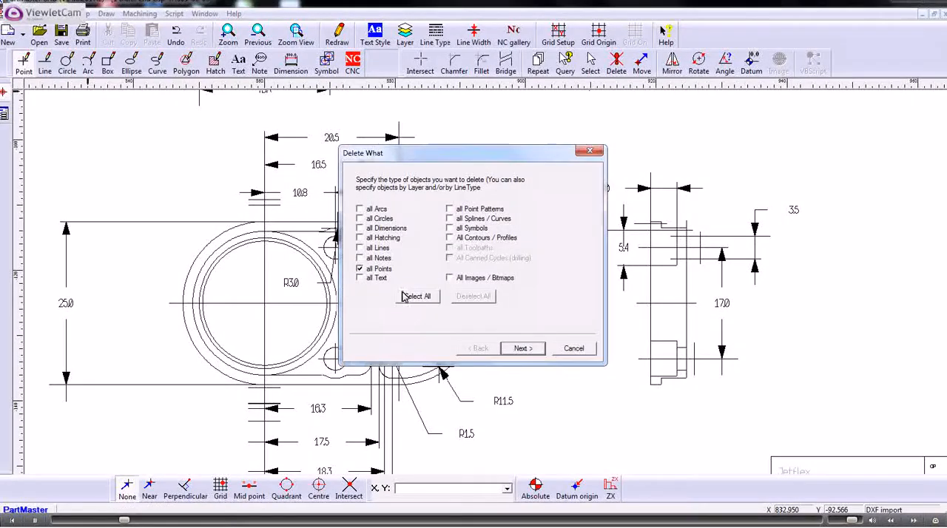
left_click(524, 349)
left_click(524, 349)
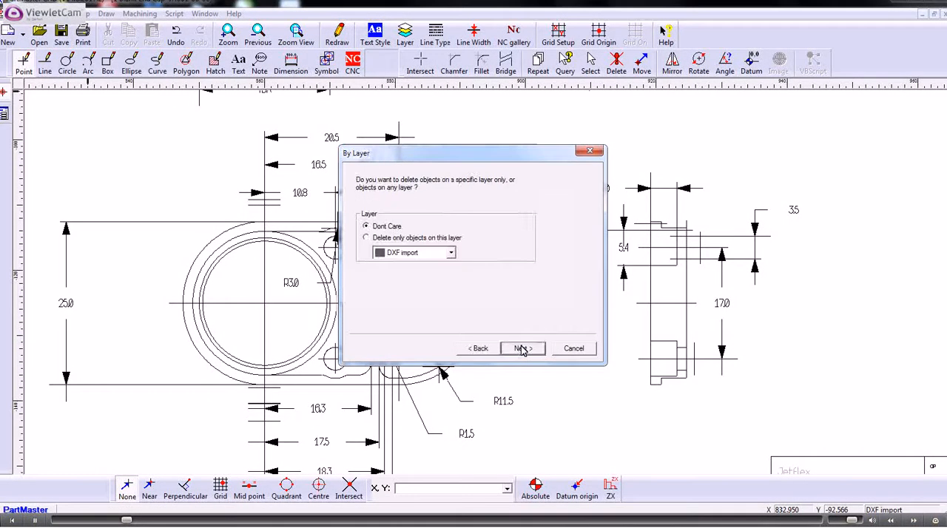
left_click(523, 349)
left_click(523, 349)
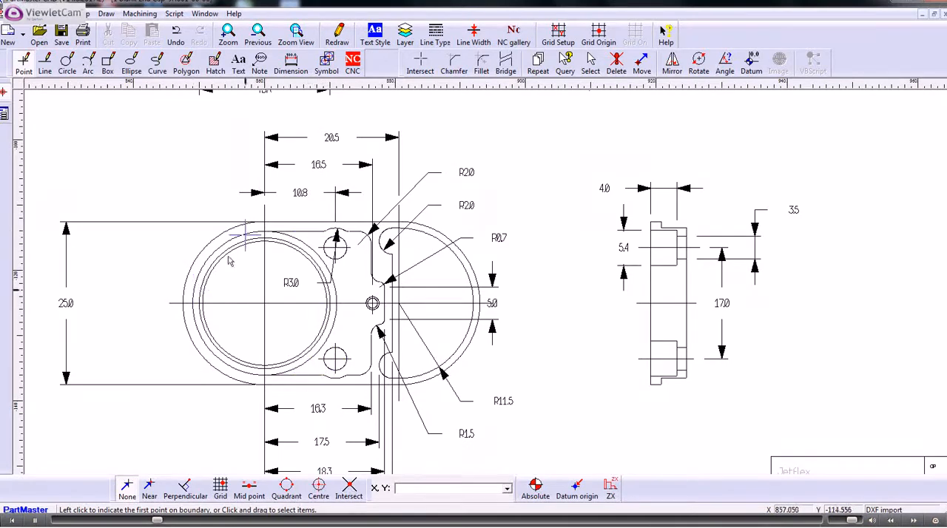
Use Intersect to break the large circle at its crossings with the top and bottom edges.
left_click(420, 65)
left_click(420, 65)
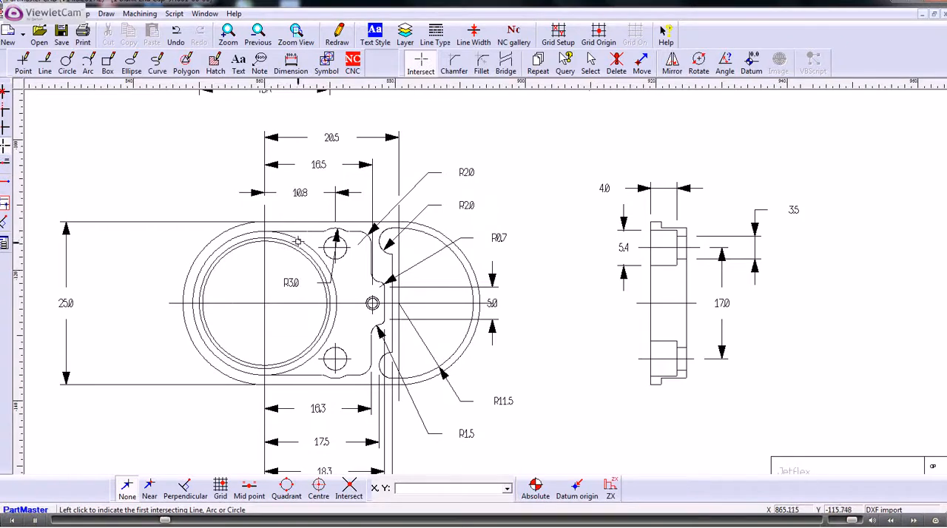
left_click(298, 240)
left_click(302, 232)
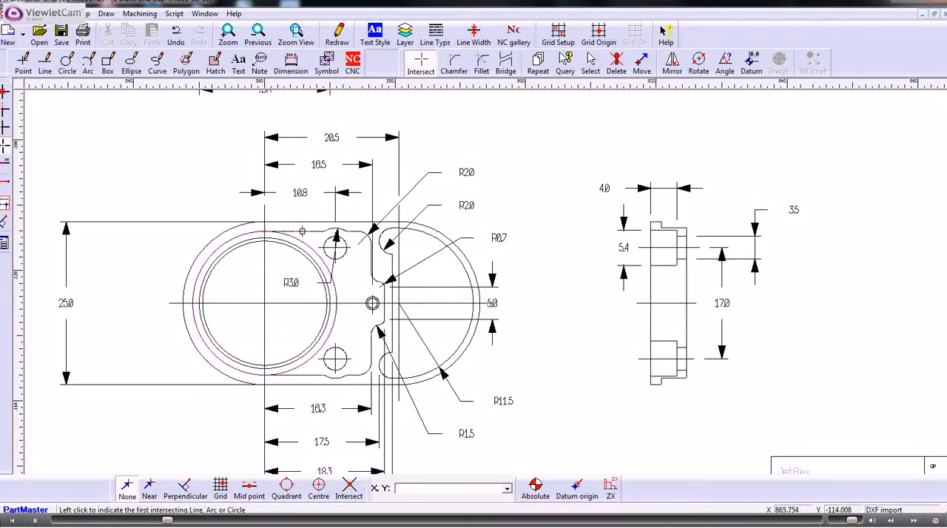
left_click(297, 368)
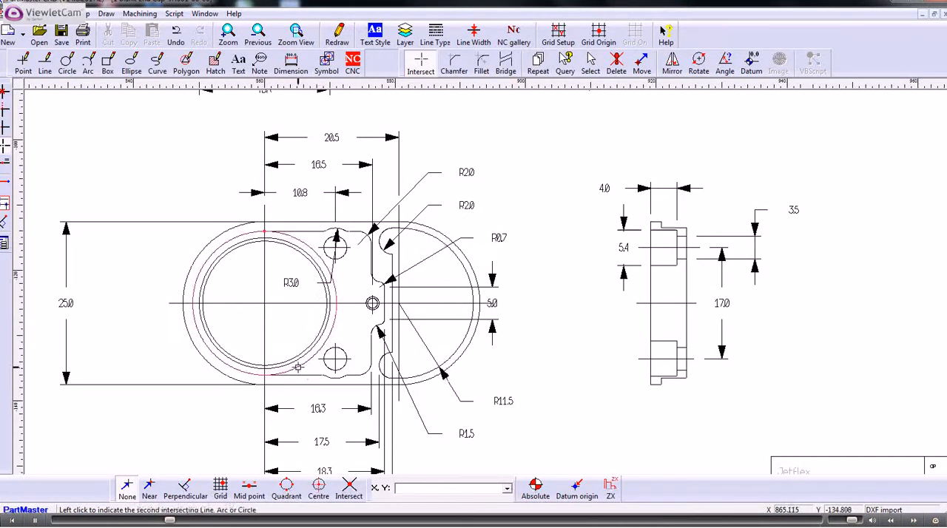
left_click(302, 375)
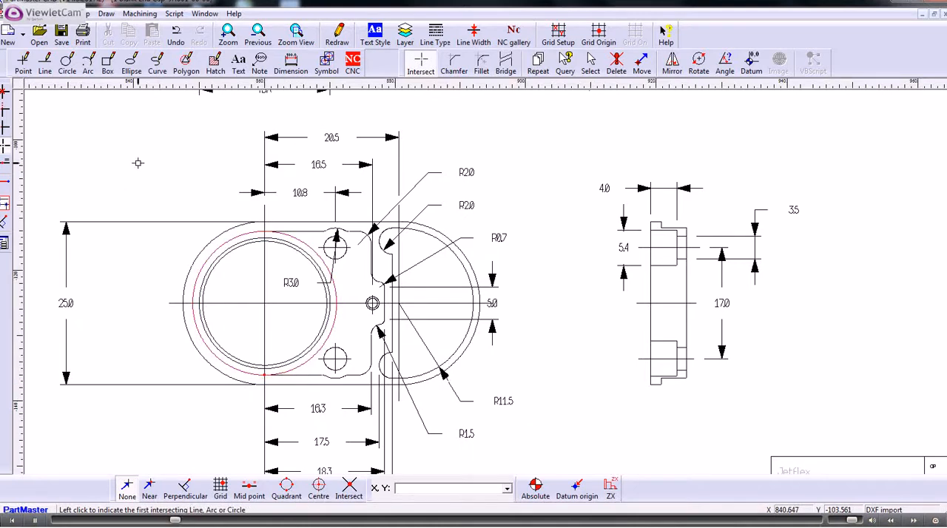
Place the NC datum point at the centre of the large circle.
left_click(353, 65)
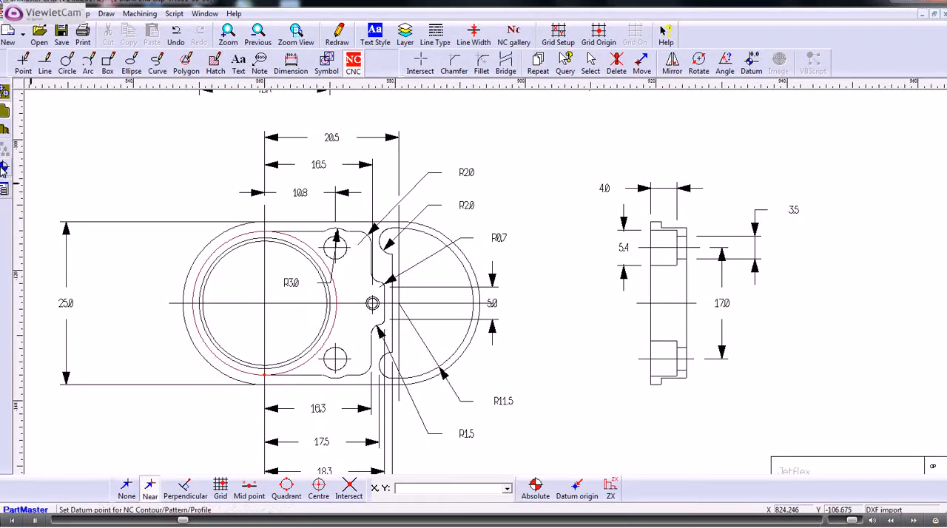
left_click(3, 168)
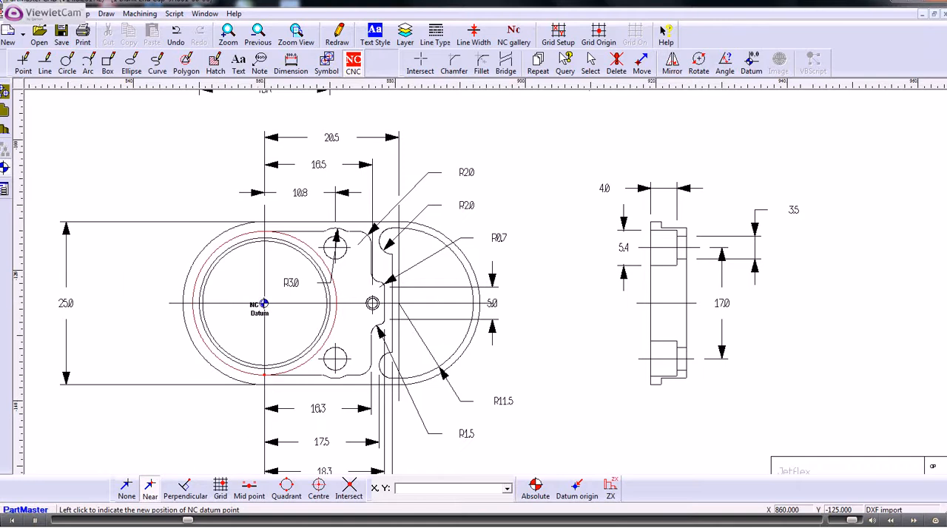
left_click(265, 304)
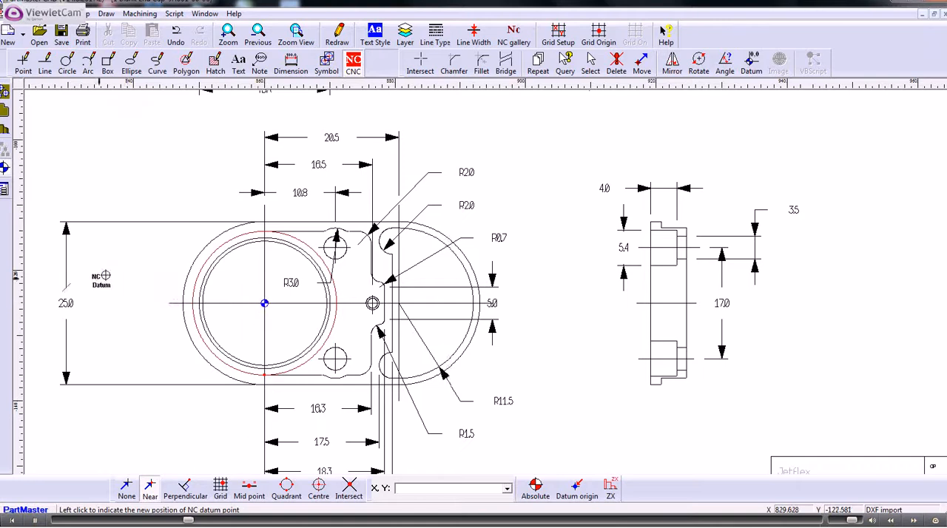
Create a closed contour starting on the top edge with a depth of 8 mm.
left_click(5, 110)
left_click(296, 222)
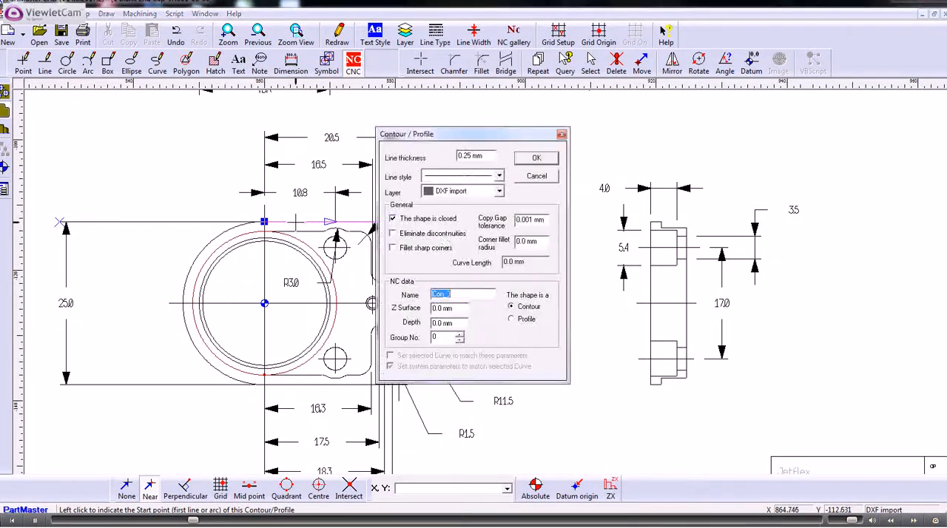
left_click_drag(465, 322, 399, 330)
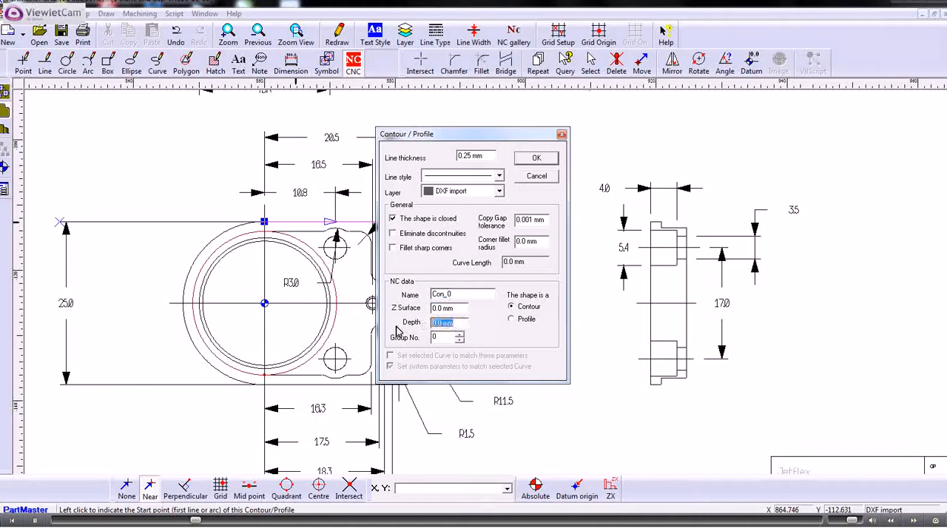
type("8")
left_click(537, 160)
left_click(518, 287)
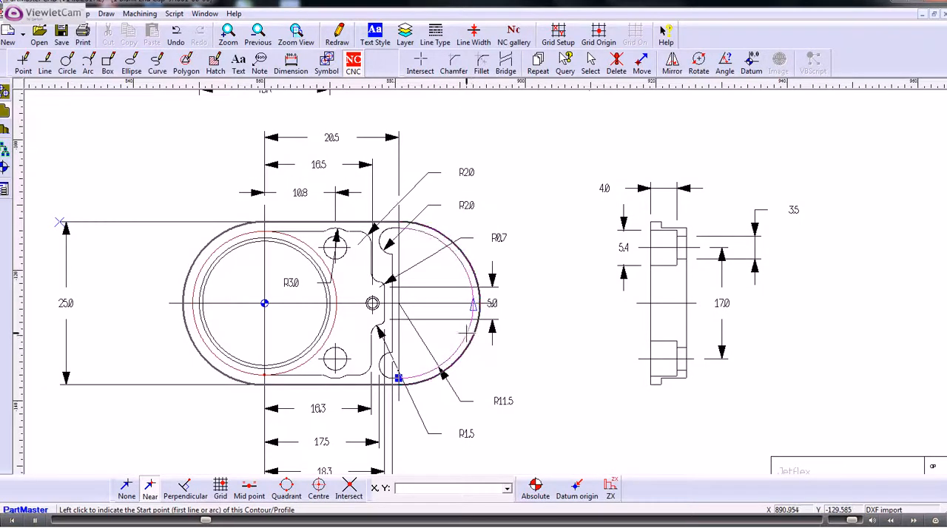
Create a closed contour starting on the right-hand arc with Z surface -6 mm and depth 1 mm.
left_click(424, 235)
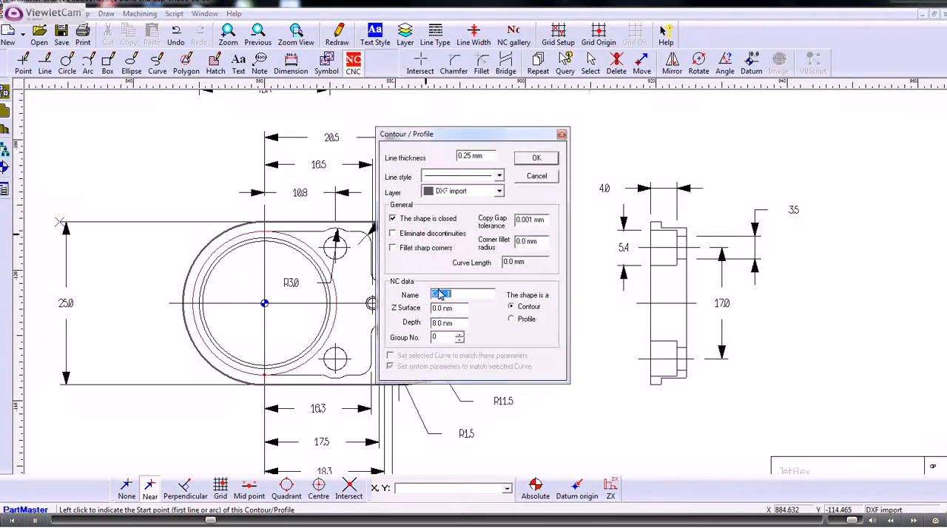
left_click_drag(453, 309, 410, 315)
type("-")
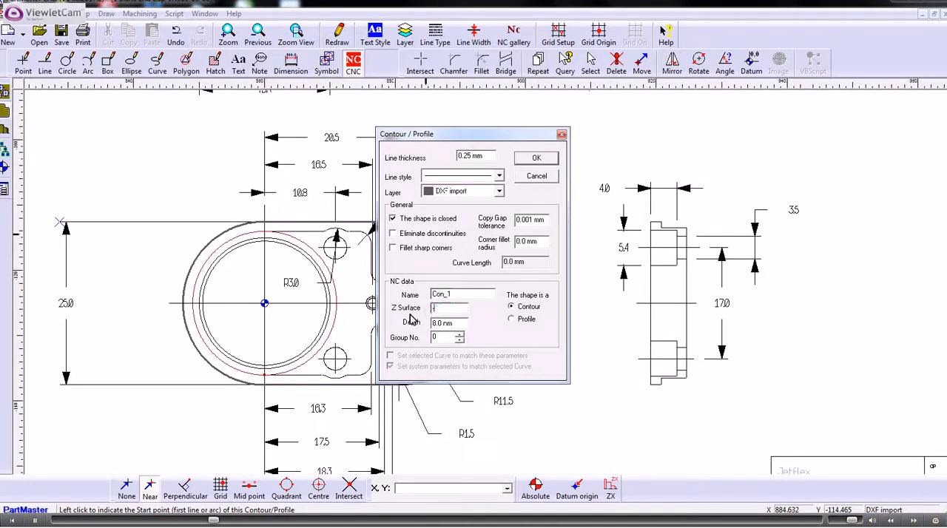
type("6.4")
key("Tab")
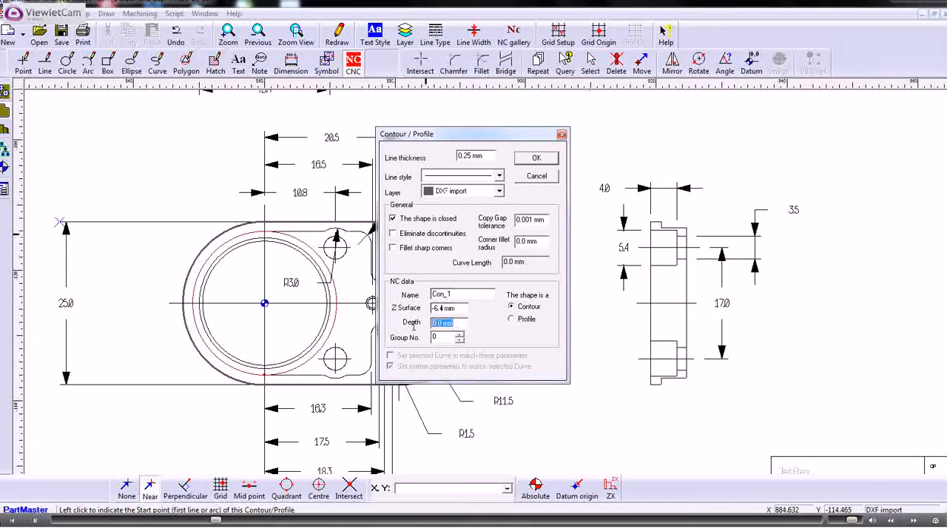
type("1")
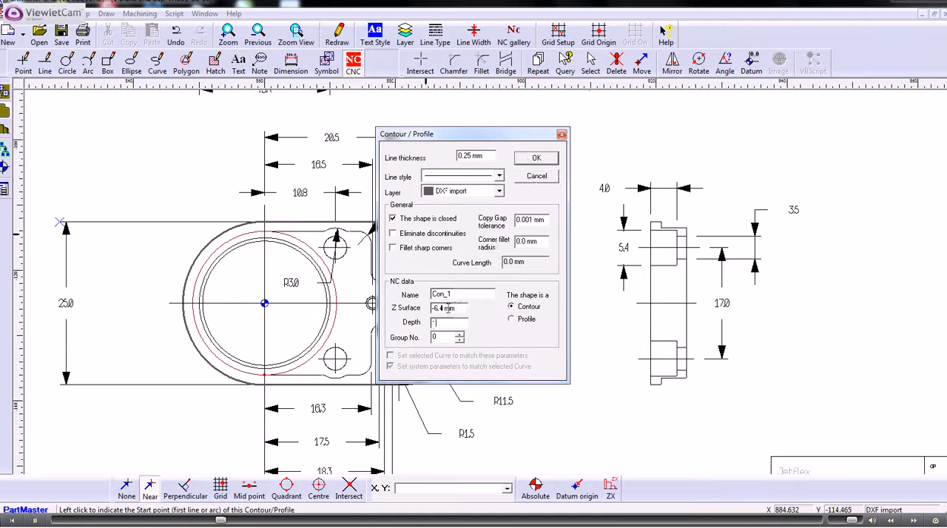
left_click_drag(456, 308, 429, 308)
type("-6")
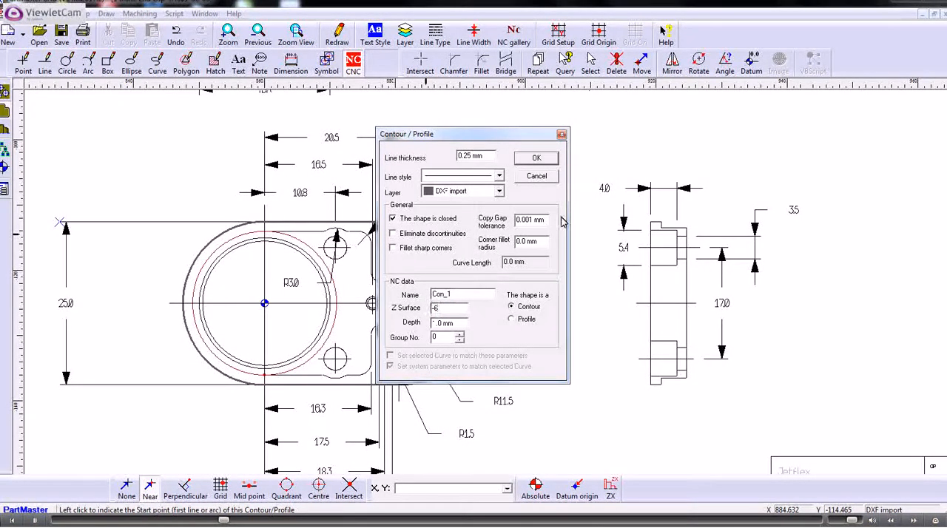
left_click(534, 159)
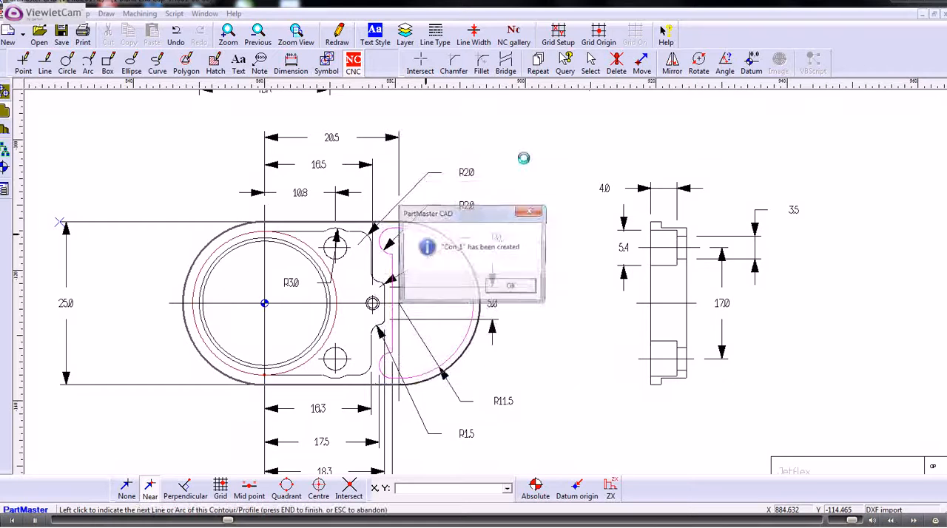
left_click(521, 284)
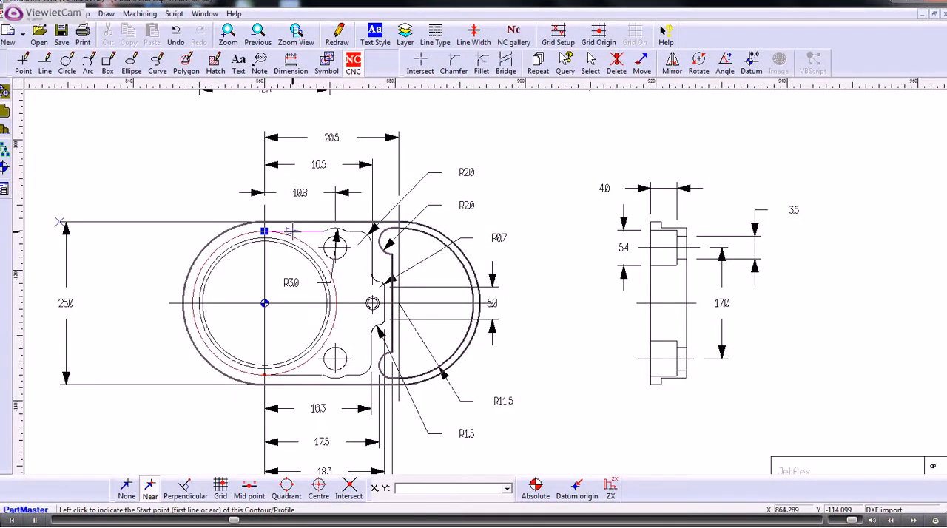
Create a closed contour around the pocket, starting on the top edge, with Z surface 0 mm and depth 6 mm.
left_click(289, 231)
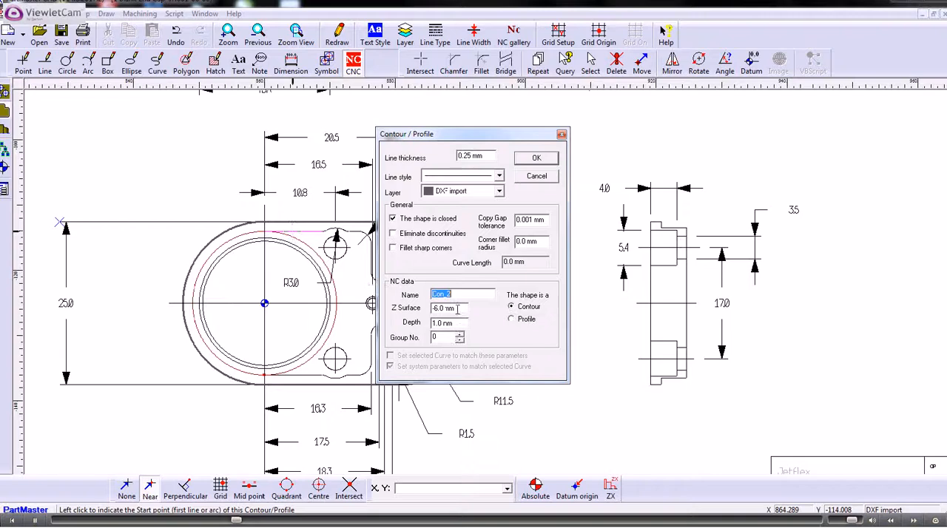
key("Tab")
type("0")
key("Tab")
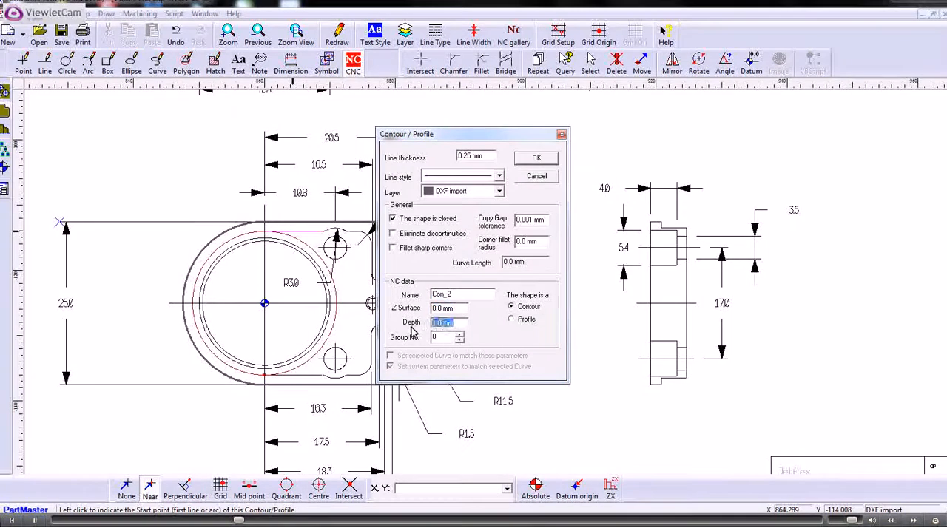
type("6")
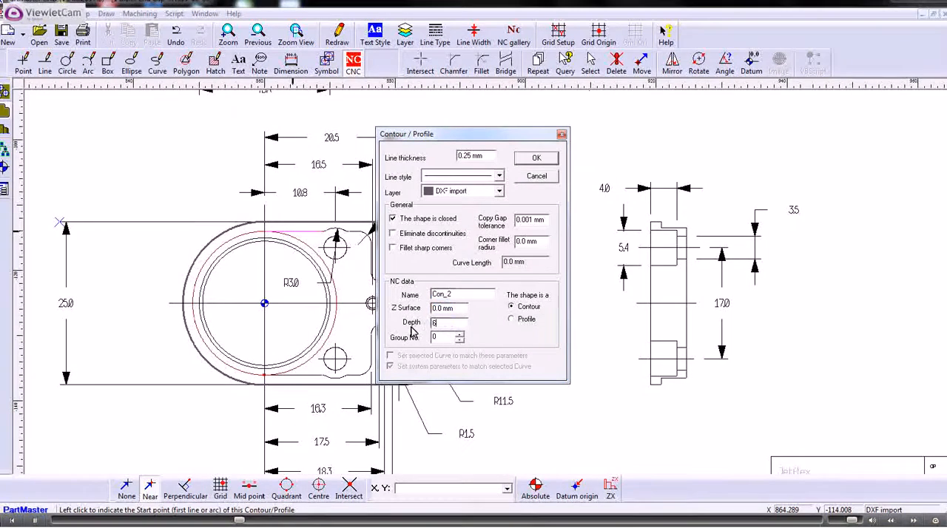
left_click(533, 160)
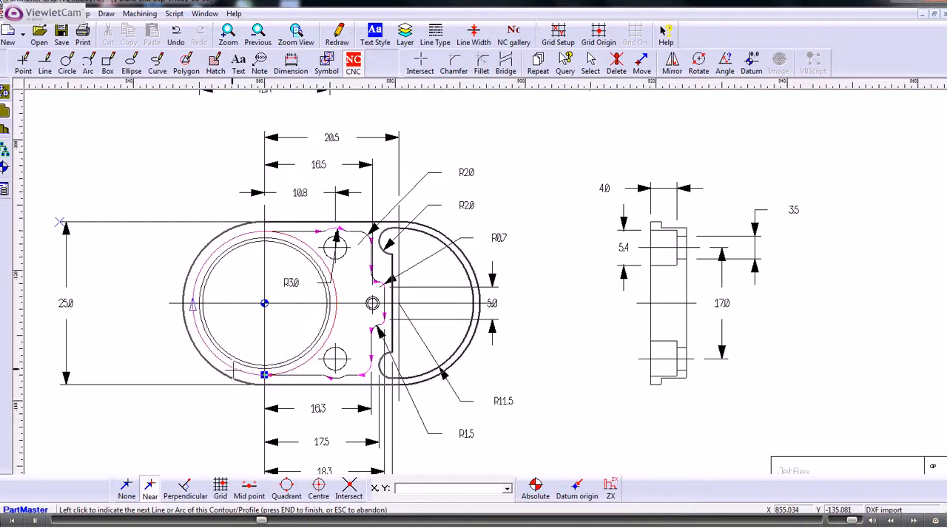
left_click(235, 375)
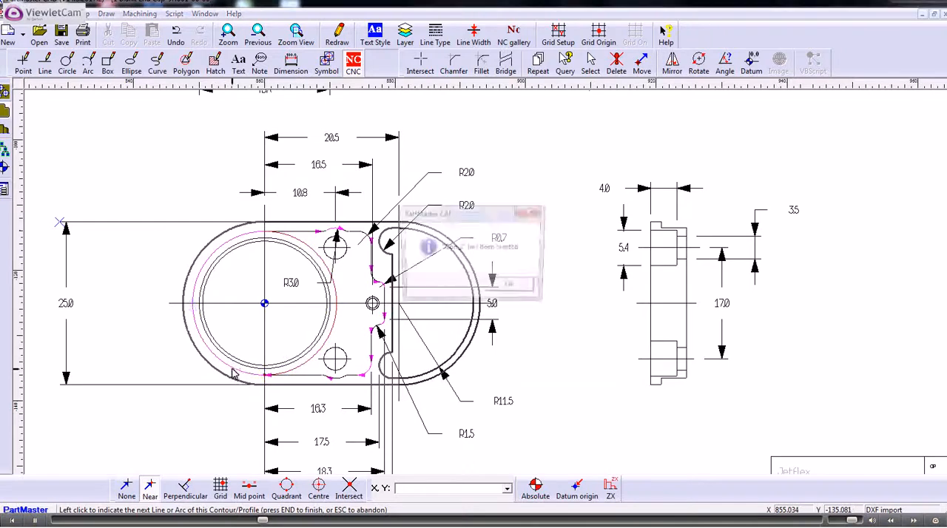
left_click(509, 288)
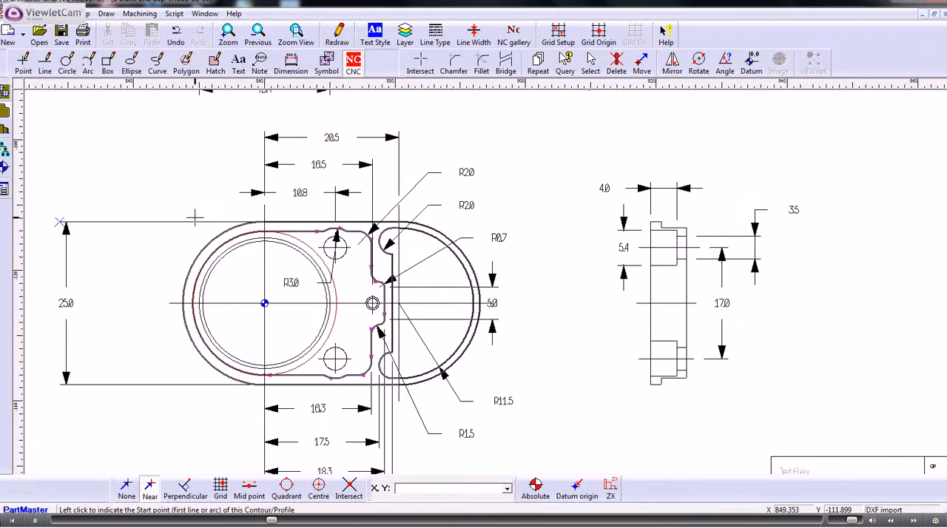
Create a point pattern through the centres of the two small holes with depth 6 mm.
left_click(5, 94)
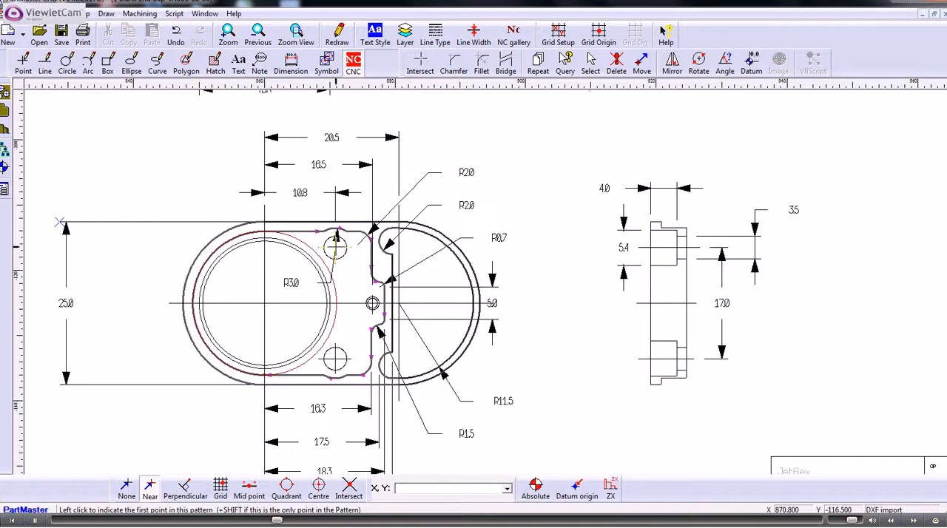
left_click(335, 246, "shift")
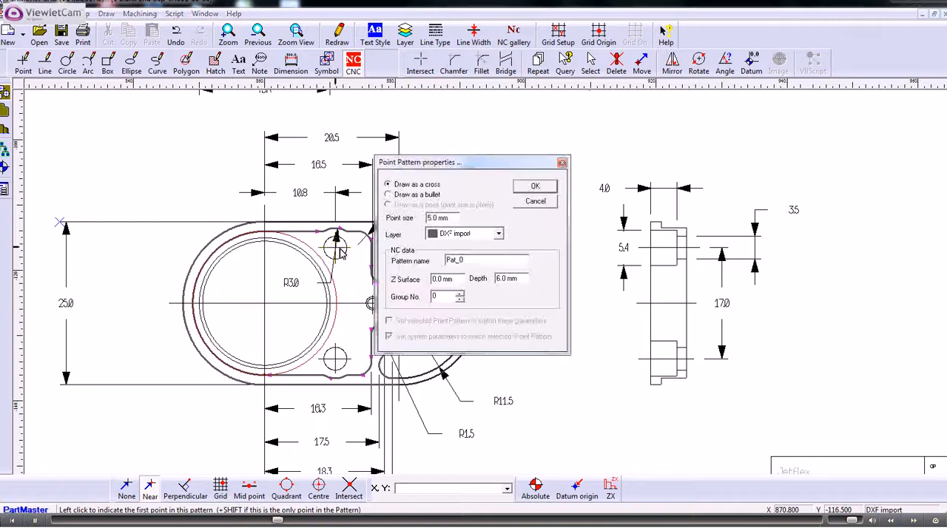
left_click(535, 186)
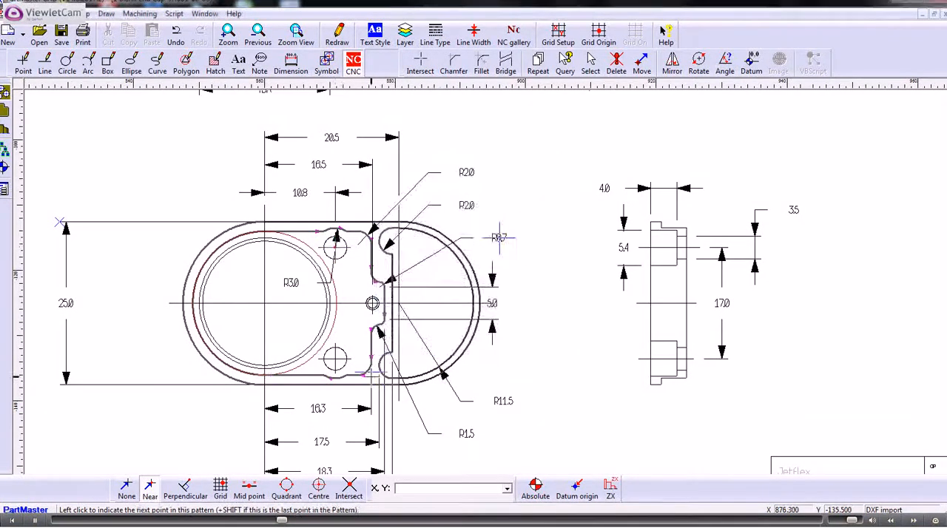
left_click(336, 361, "shift")
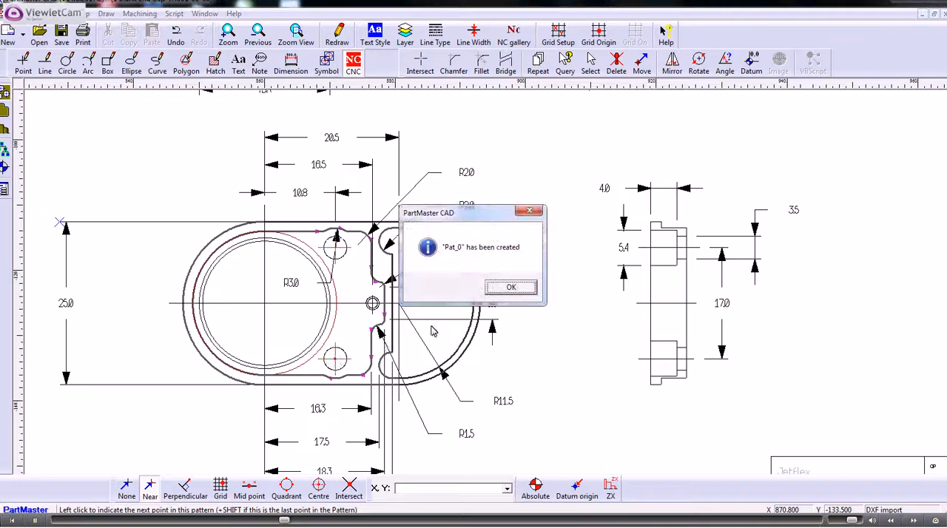
left_click(512, 289)
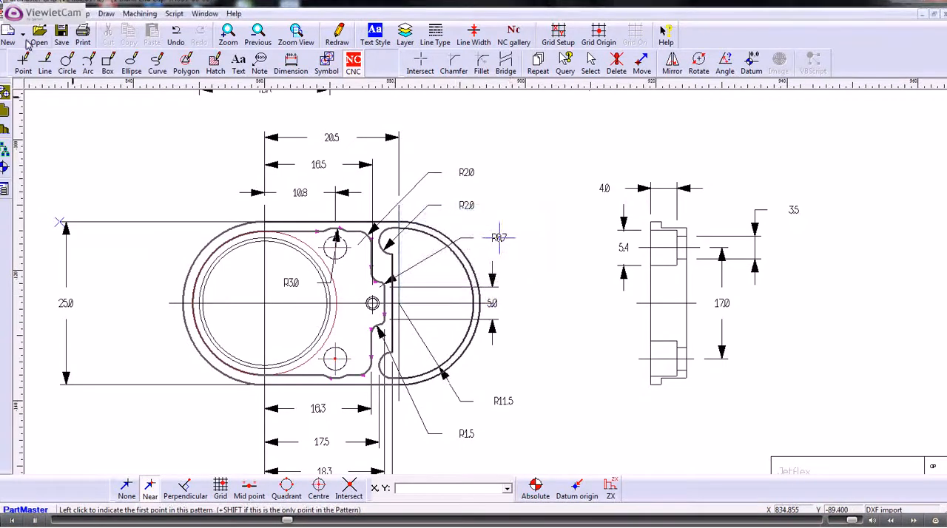
Save the drawing as 1 Blank End Cap JH001-00-00.dra in the Heathcote Eng folder.
left_click(11, 14)
mouse_move(70, 97)
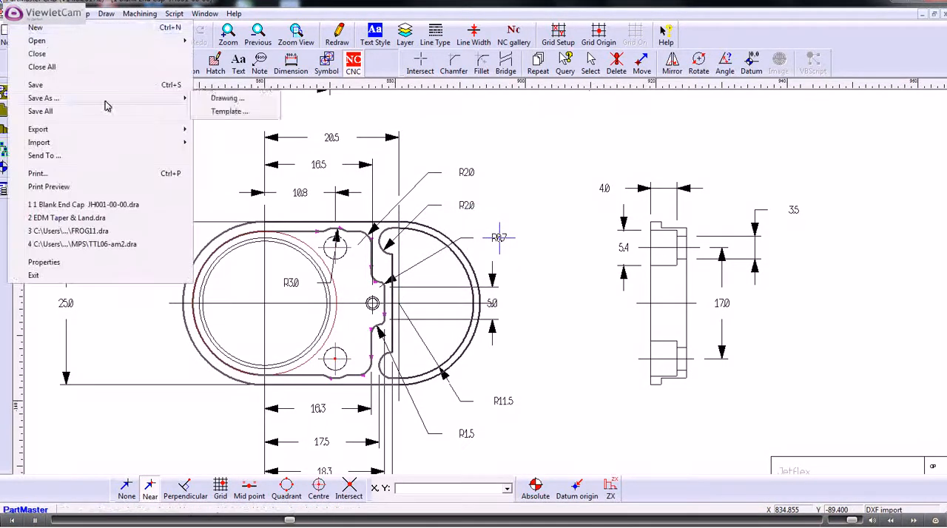
left_click(218, 96)
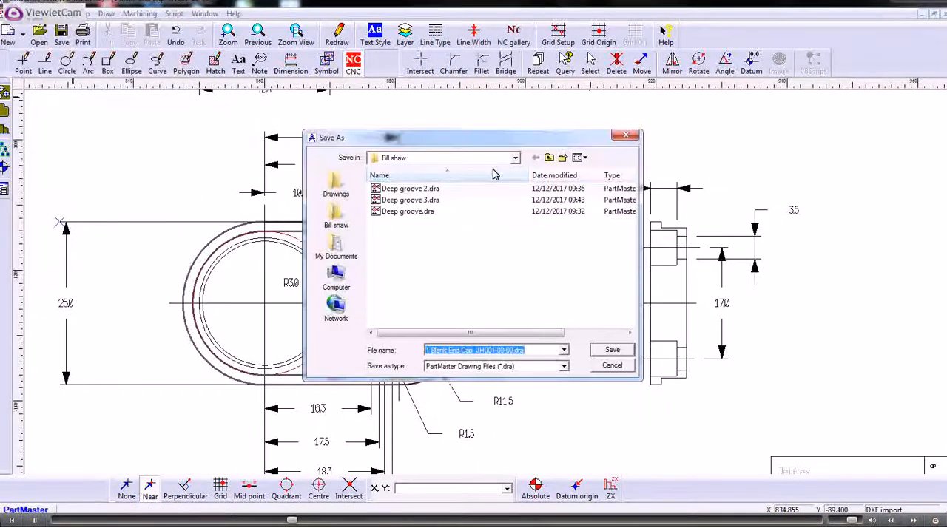
left_click(516, 159)
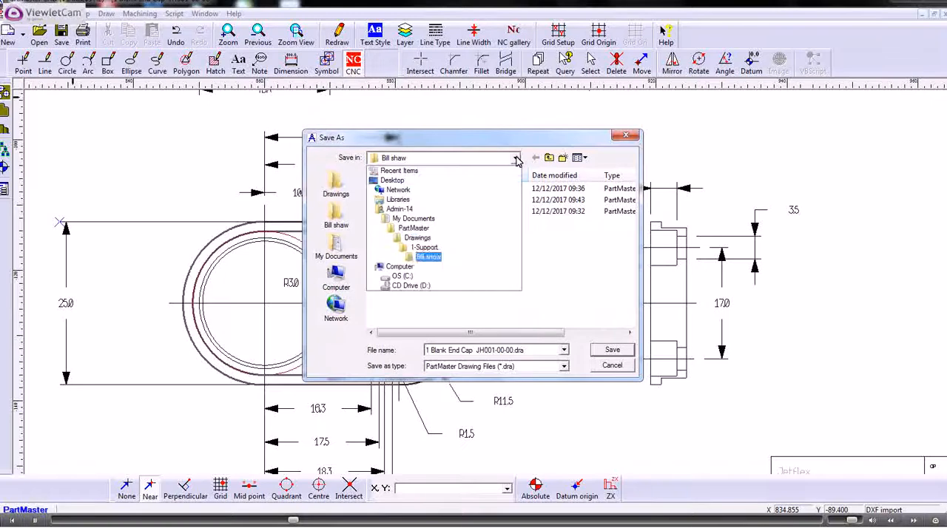
left_click(425, 247)
scroll(466, 259, "down", 10)
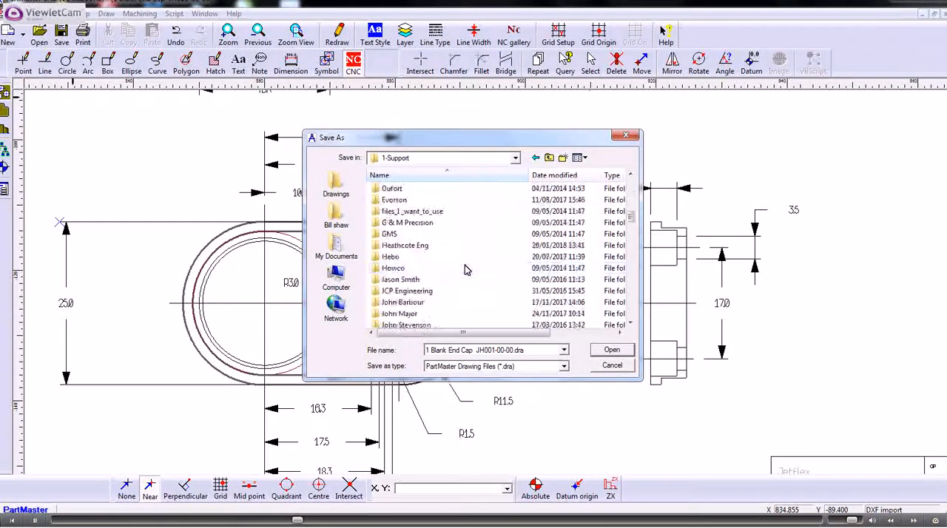
scroll(466, 270, "up", 3)
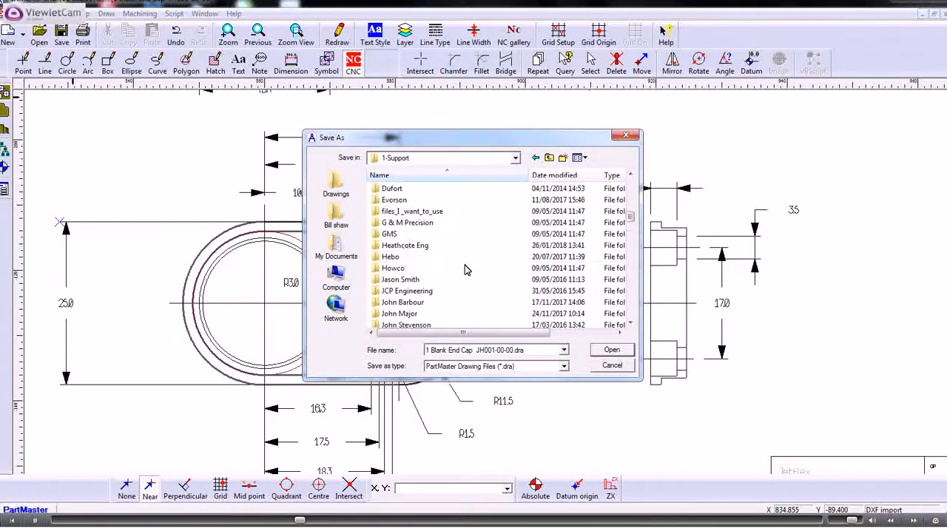
double_click(394, 245)
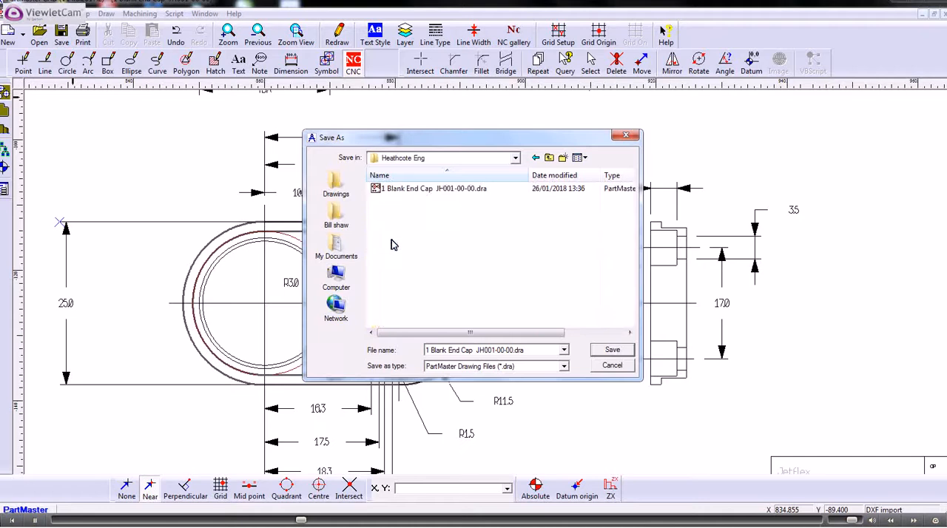
left_click(601, 351)
left_click(506, 263)
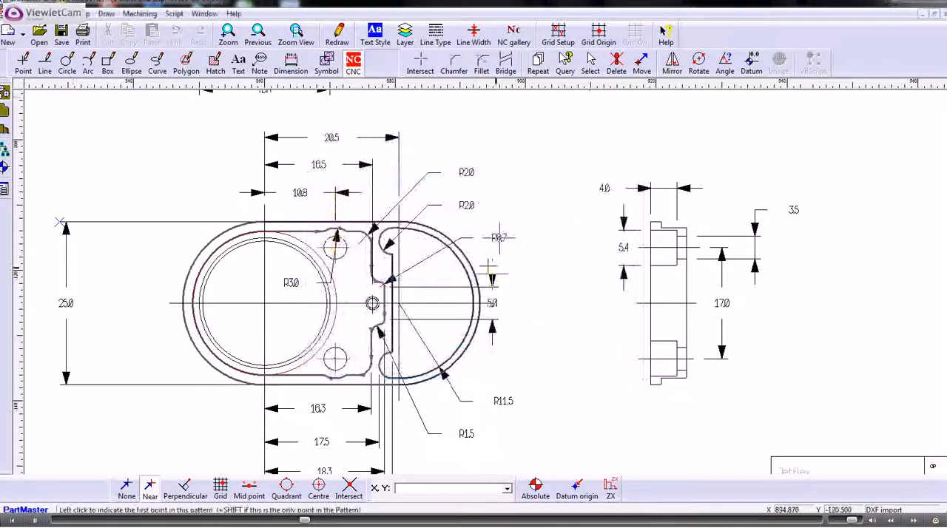
Open the drawing in the Milling Module and accept the machine setup.
left_click(146, 14)
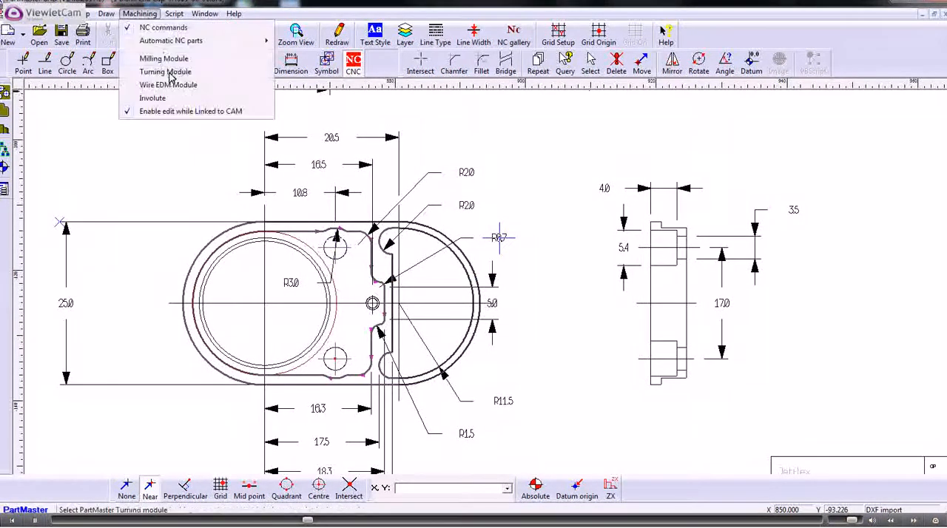
left_click(157, 85)
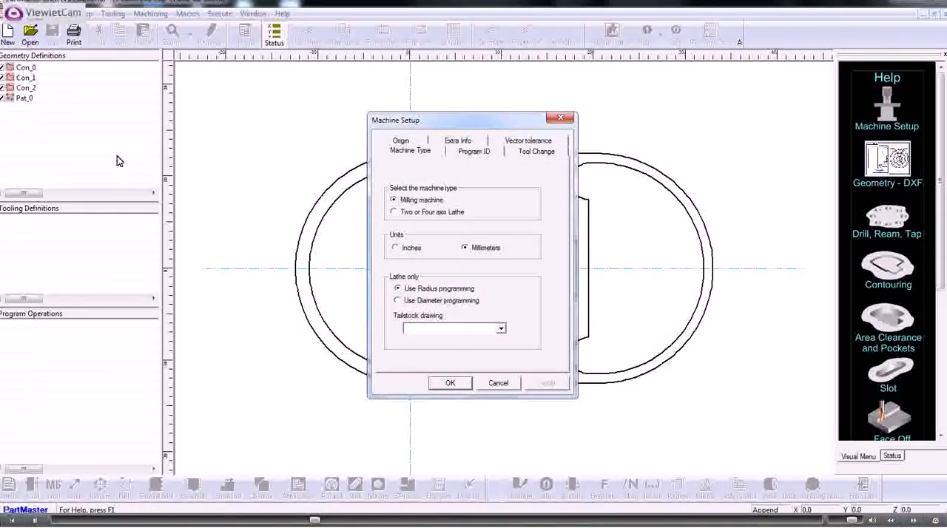
left_click(534, 152)
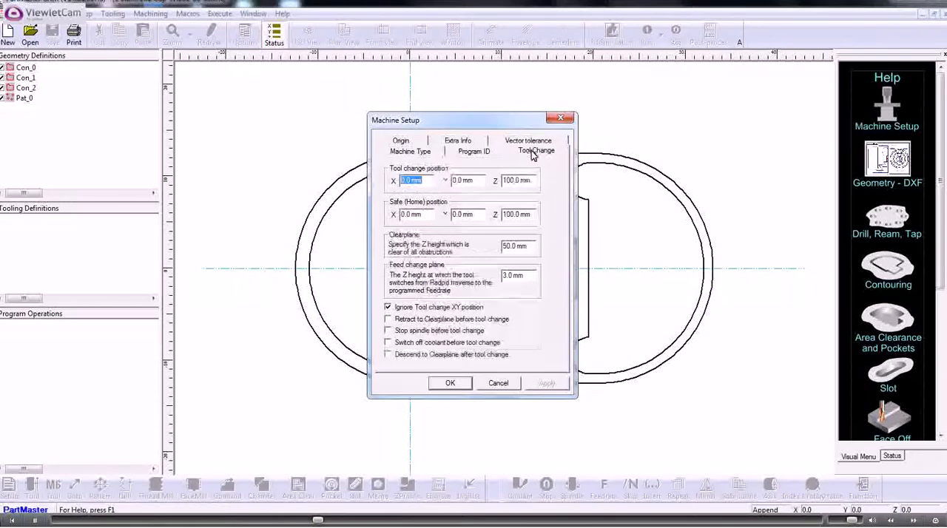
left_click(447, 384)
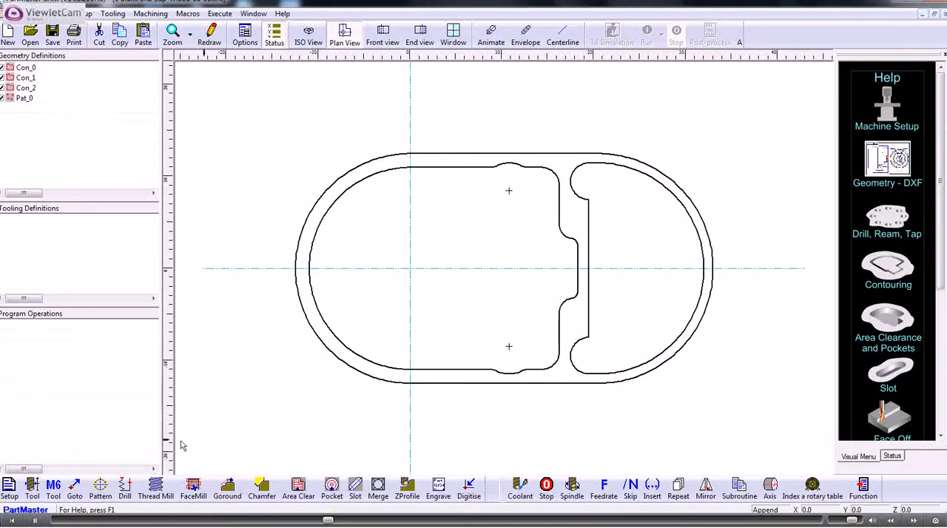
Define tool 1 as a 4 mm end mill with 40 mm length and 20 mm cut depth.
left_click(33, 487)
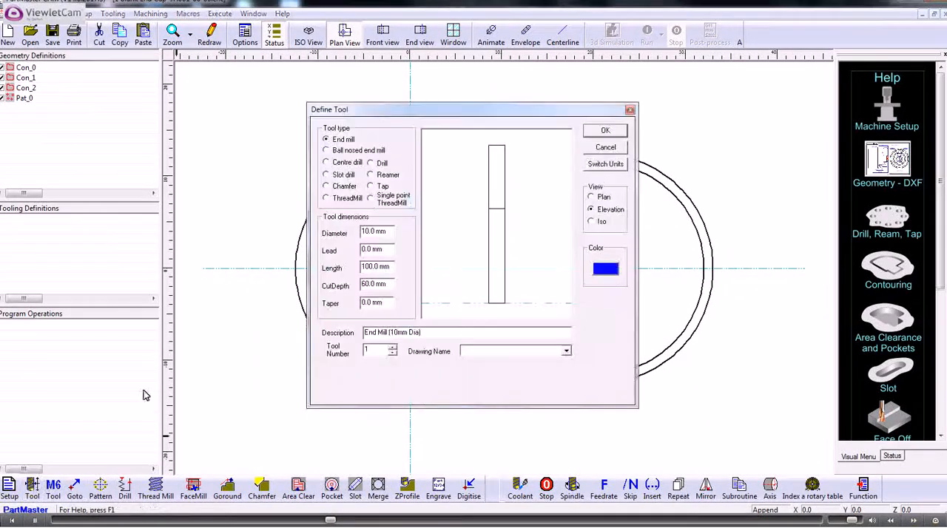
left_click_drag(390, 232, 347, 229)
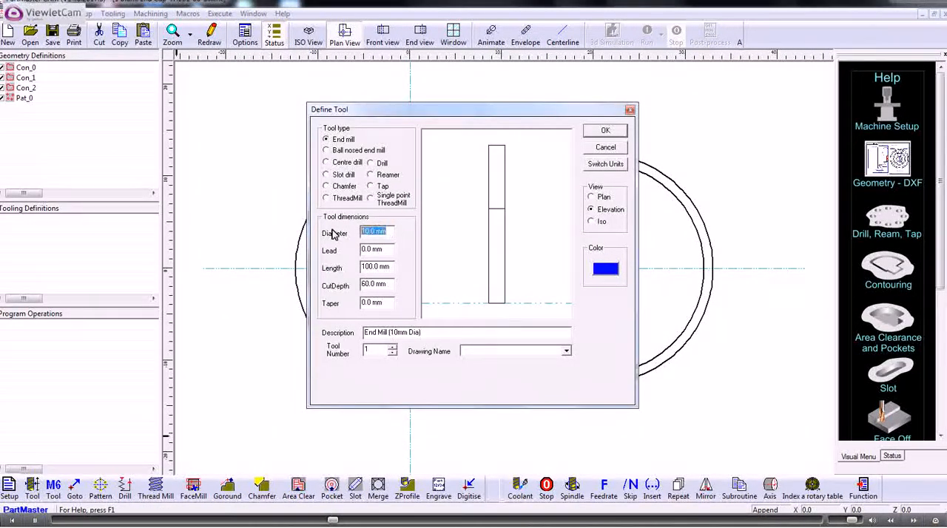
left_click_drag(391, 266, 362, 285)
type("4020")
left_click(444, 257)
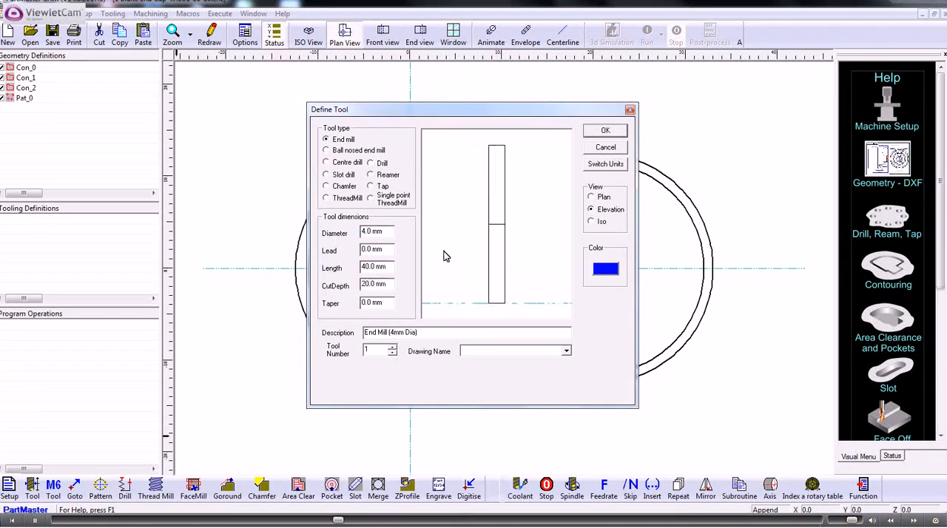
left_click(604, 131)
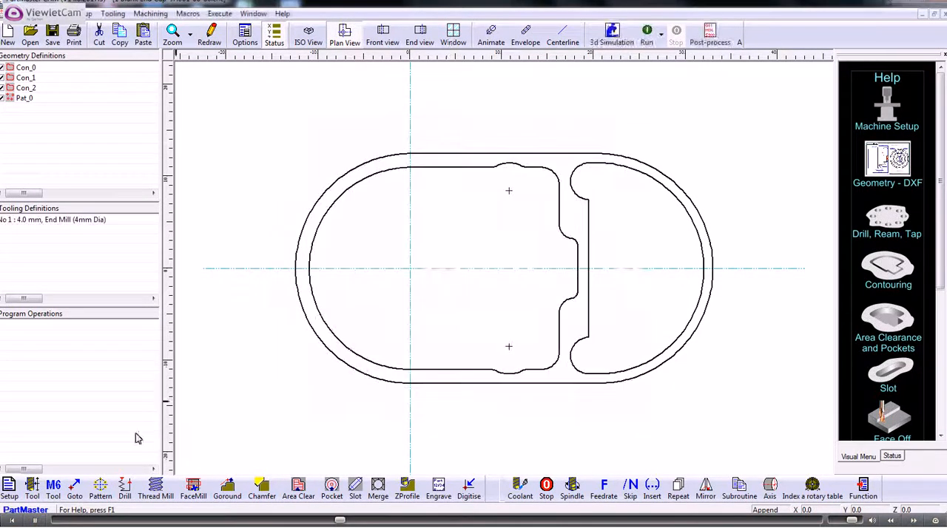
Load tool 1 and add an Area Clear operation on the right-hand slot contour Con_1.
left_click(52, 494)
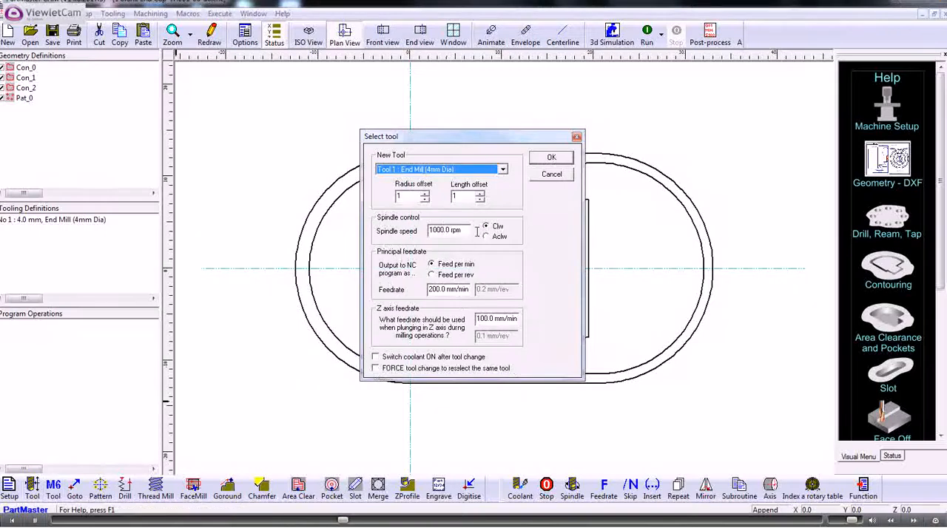
left_click(542, 161)
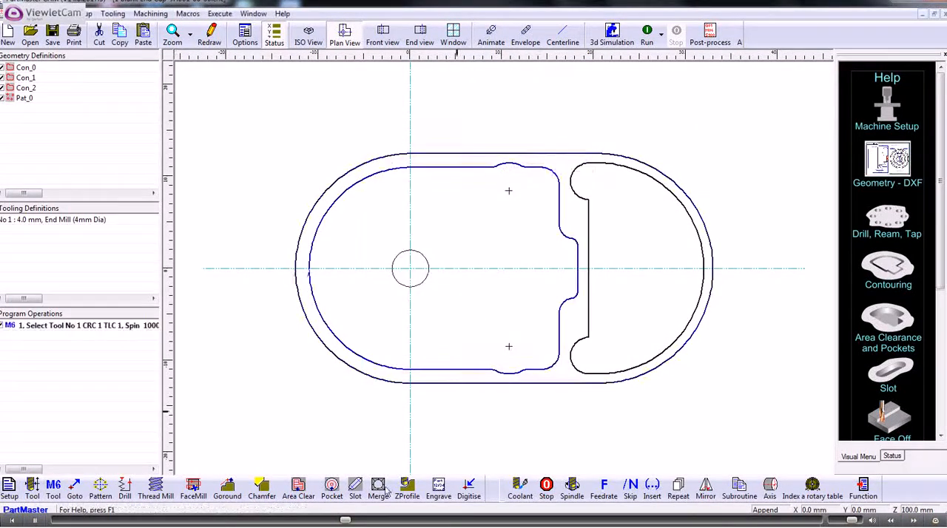
left_click(298, 487)
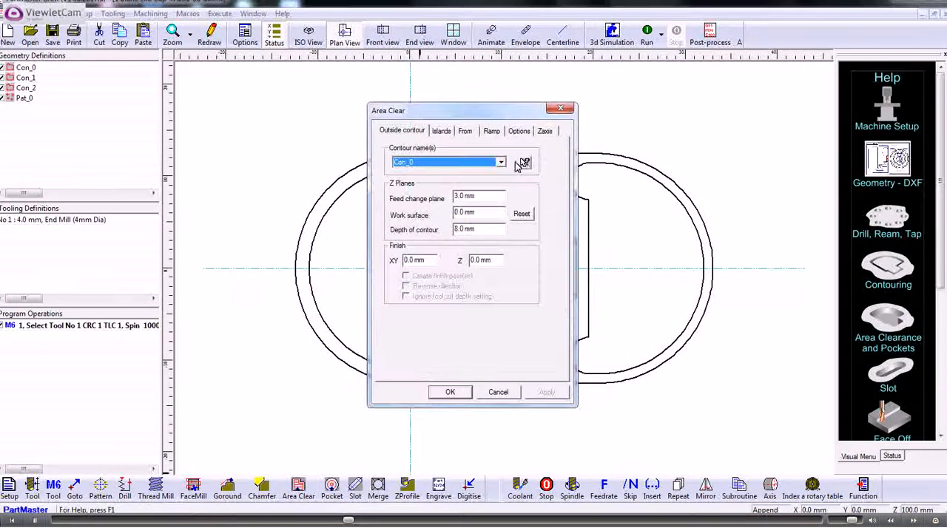
left_click(525, 163)
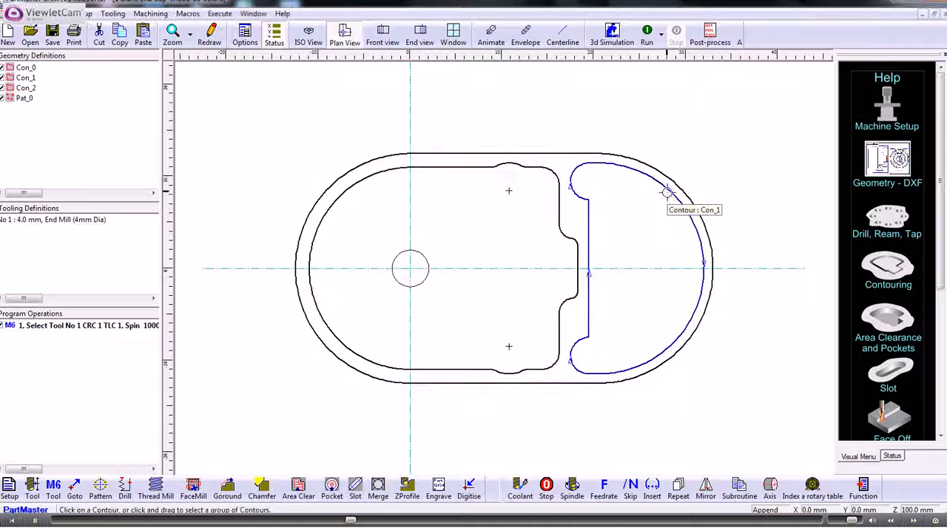
left_click(668, 194)
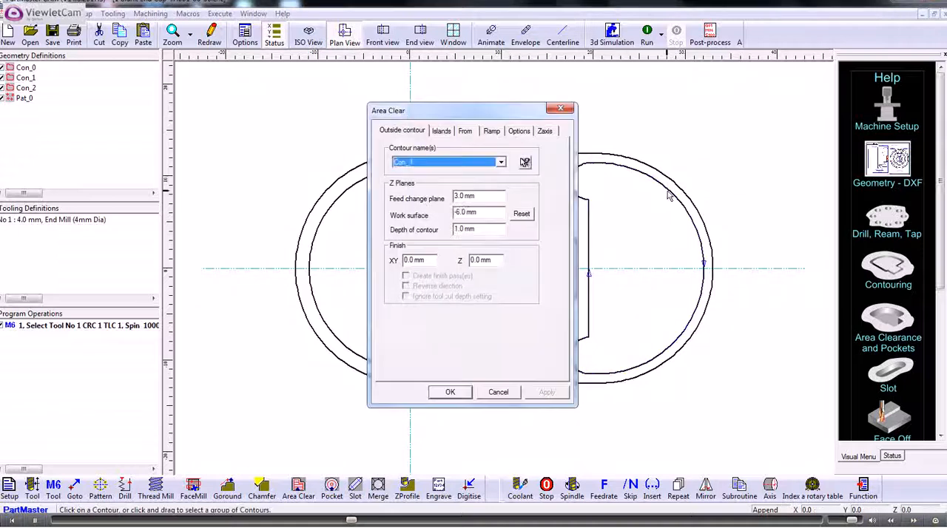
left_click(447, 394)
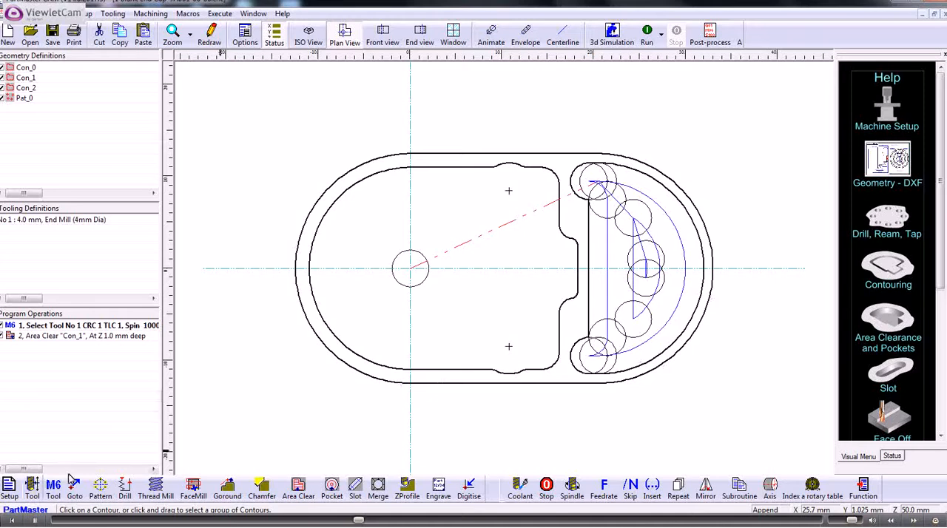
Define tool 2 as a 6 mm end mill with 50 mm length and 25 mm cut depth.
left_click(32, 488)
left_click_drag(388, 233, 361, 233)
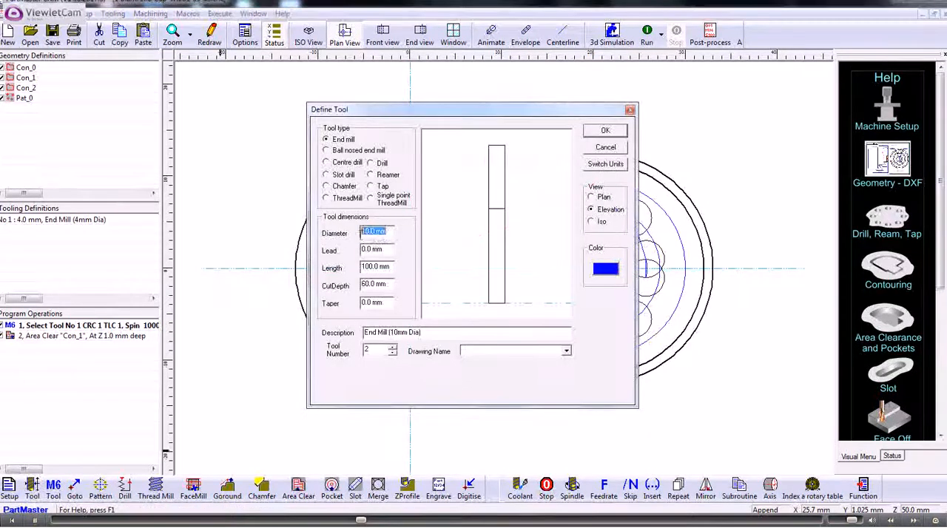
type("6")
left_click_drag(391, 268, 325, 294)
type("50")
type("25")
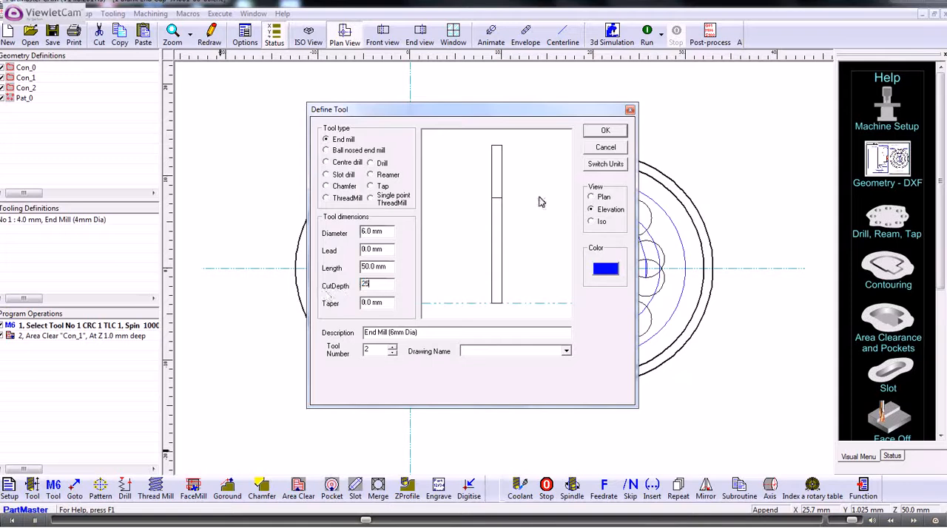
left_click(547, 176)
left_click(602, 131)
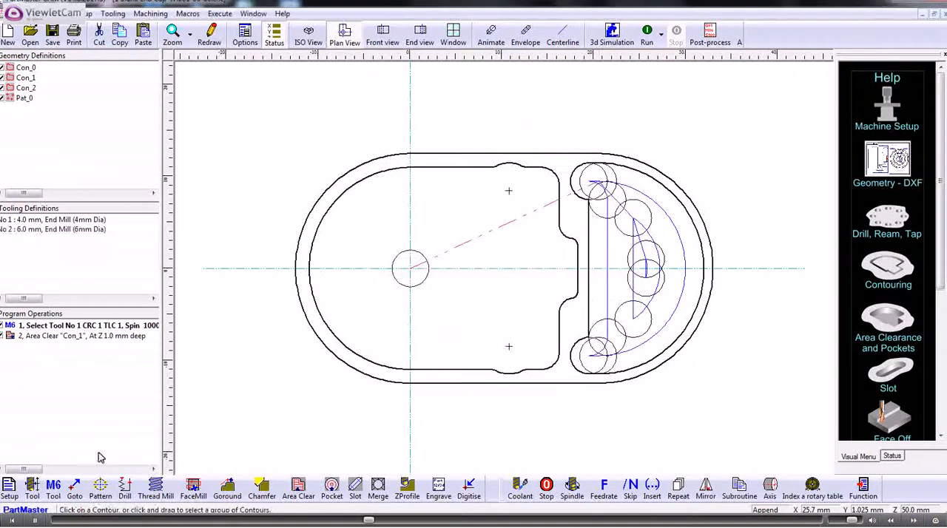
Load tool 2 and start a Goround operation on the pocket contour Con_2.
left_click(53, 488)
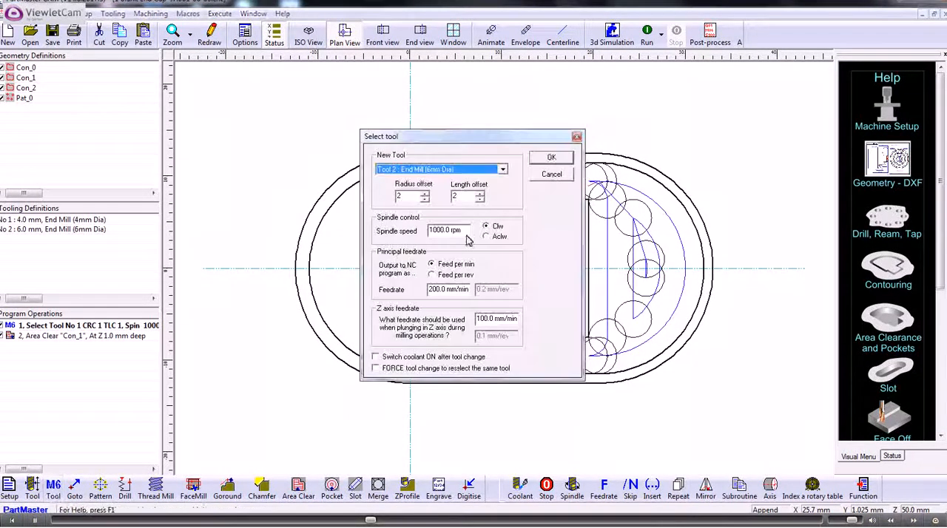
left_click(551, 157)
left_click(228, 488)
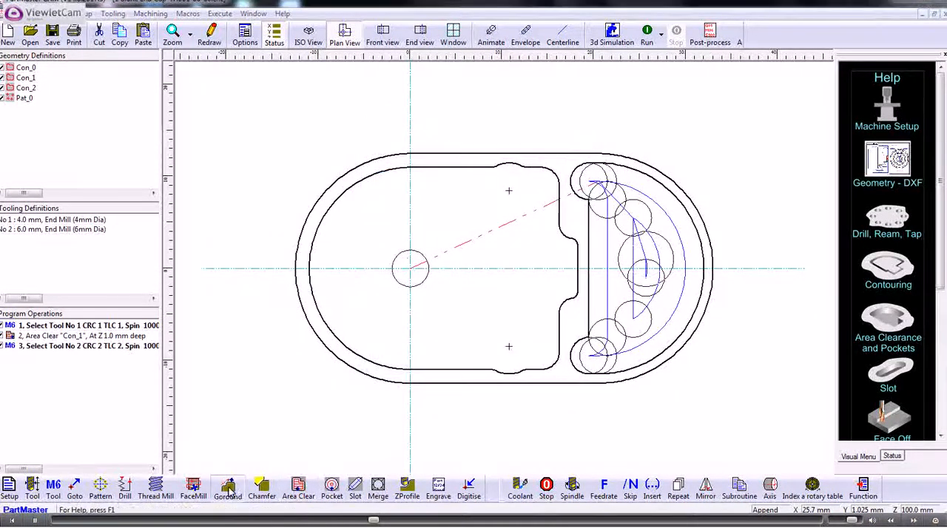
left_click(517, 170)
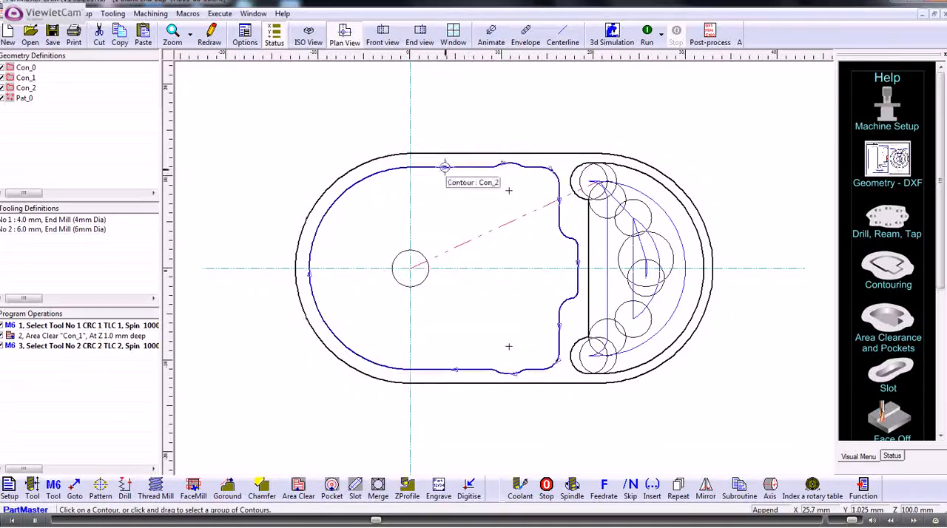
left_click(450, 171)
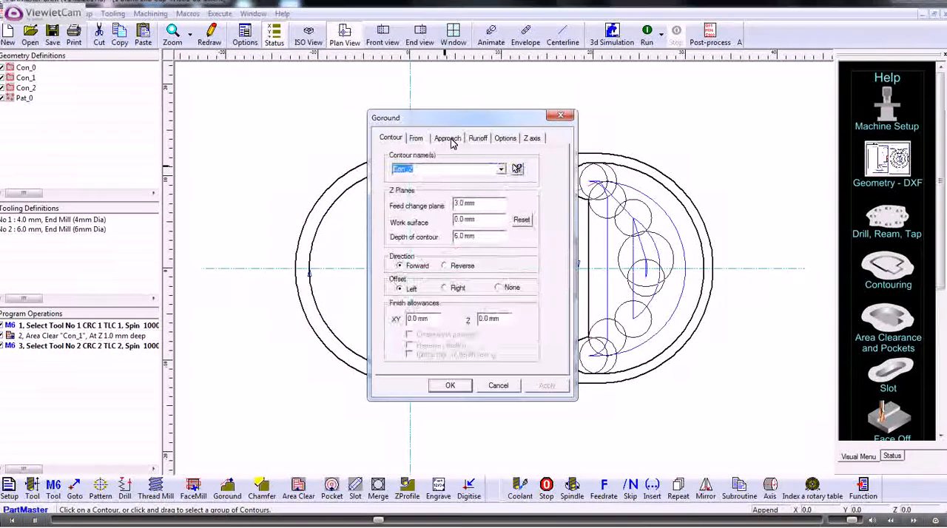
Set the Goround lead-in and lead-out arc distances to 3 mm and confirm the operation.
left_click(448, 138)
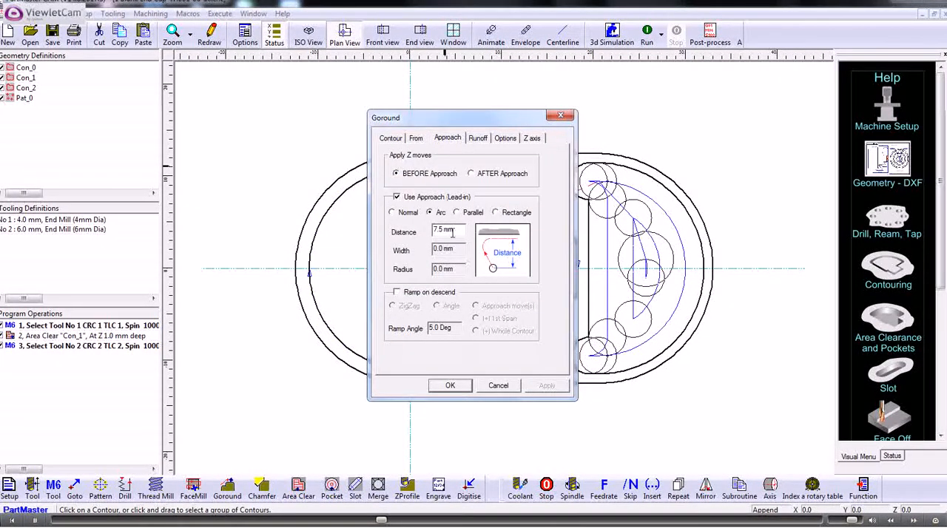
left_click_drag(452, 233, 410, 237)
type("3")
left_click(486, 134)
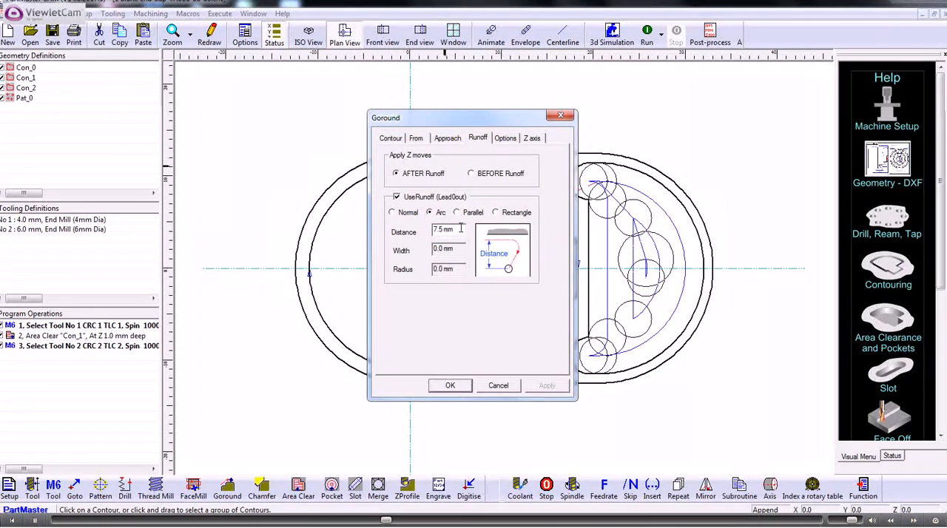
type("3")
left_click(386, 140)
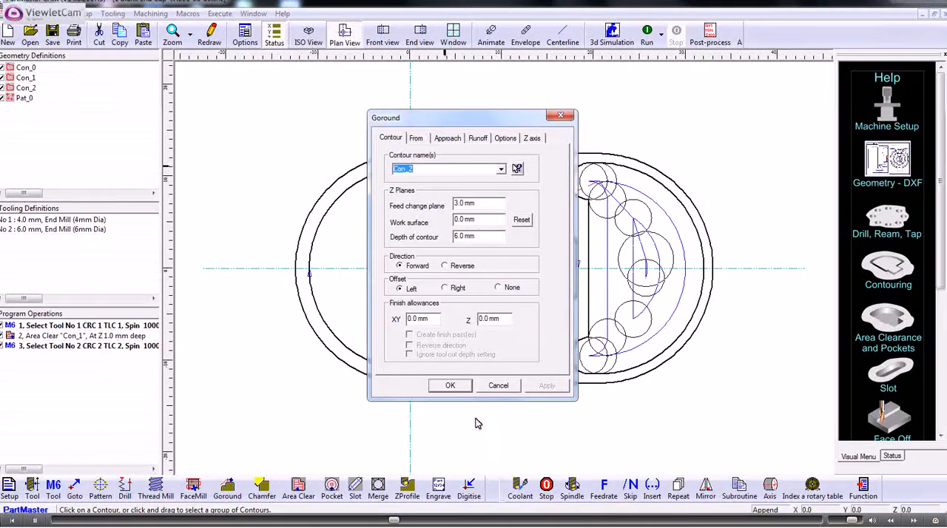
left_click(451, 386)
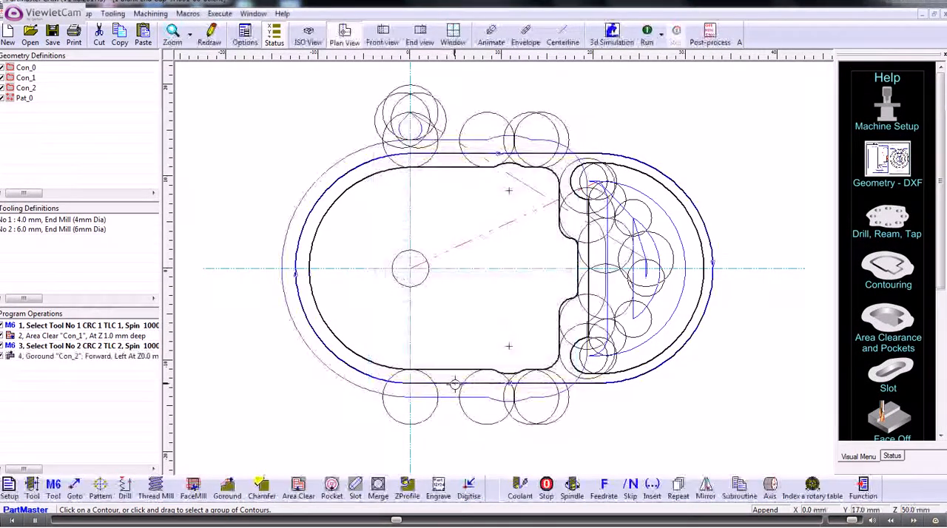
Switch to an isometric view and run the toolpath preview.
left_click(308, 35)
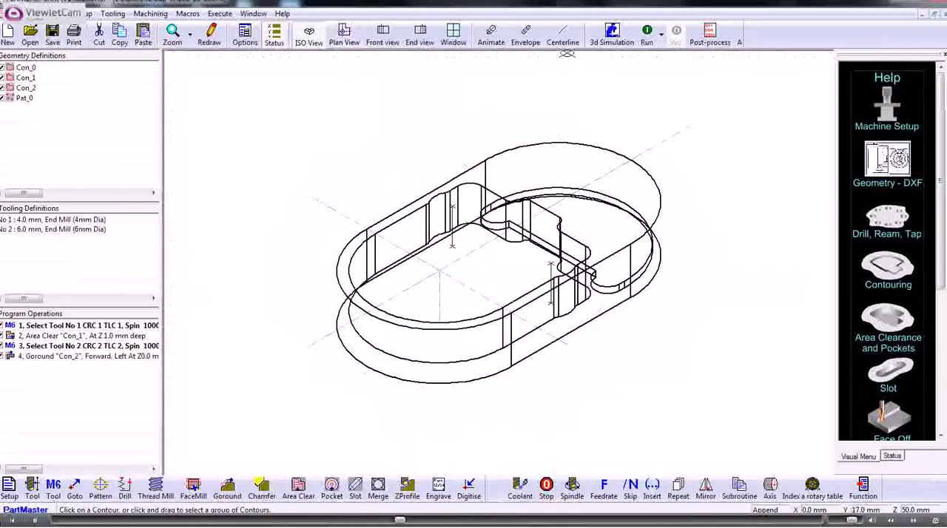
left_click(647, 34)
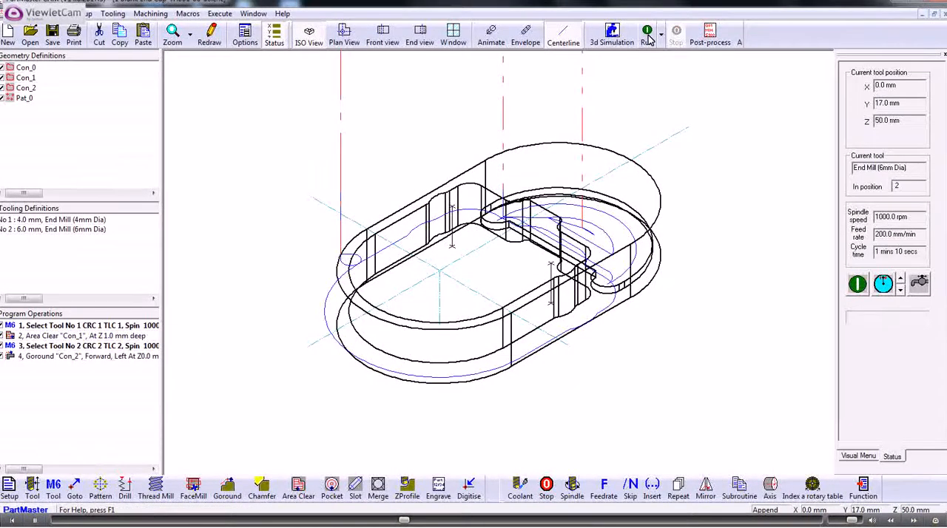
Edit the Goround operation to override its cut depth to 2 mm, then rerun the toolpath.
left_click(80, 357)
double_click(79, 357)
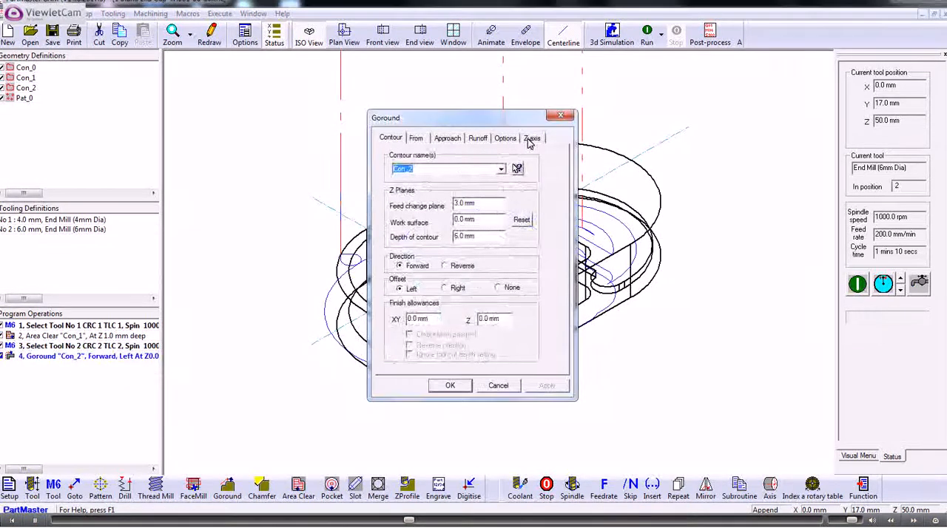
left_click(531, 138)
left_click_drag(499, 342, 441, 353)
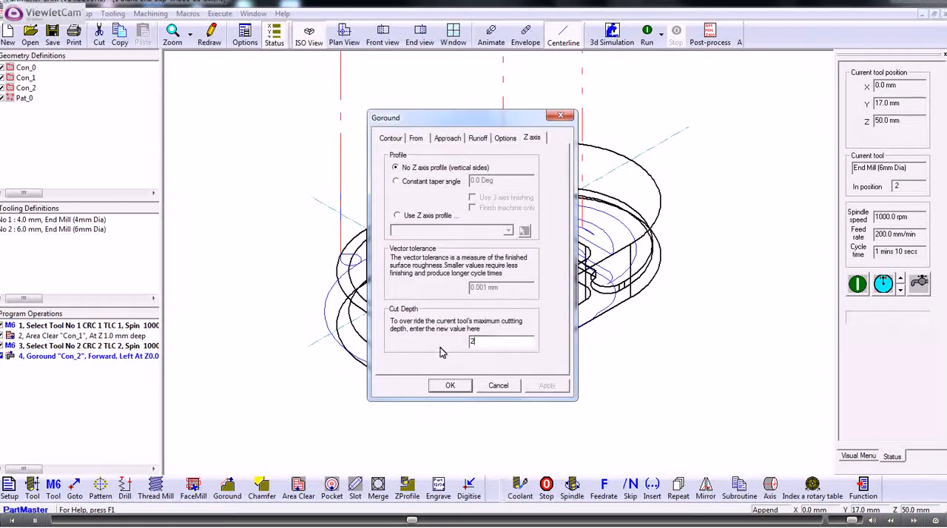
type("2")
left_click(449, 386)
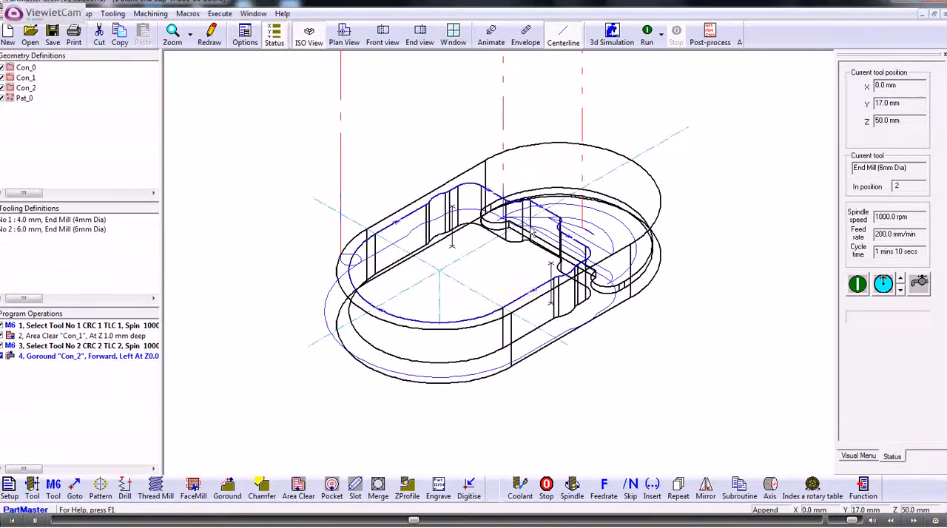
left_click(648, 37)
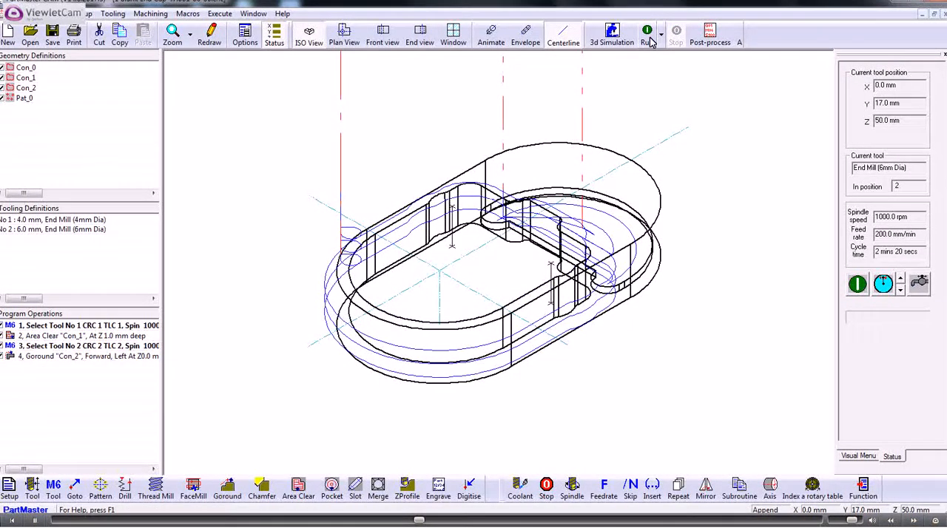
Return to plan view, define tool 3 as a 10 mm end mill with default dimensions, and load it.
left_click(344, 33)
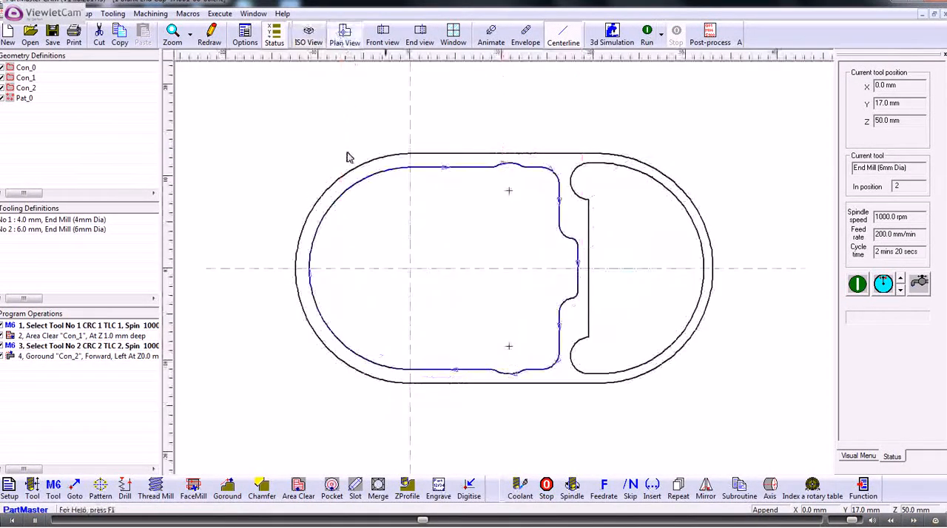
left_click(32, 488)
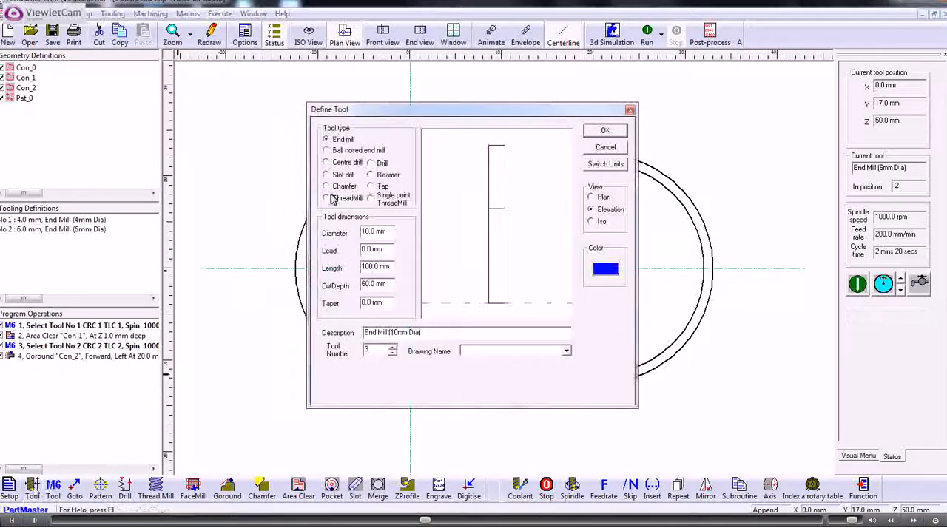
left_click(606, 132)
left_click(53, 486)
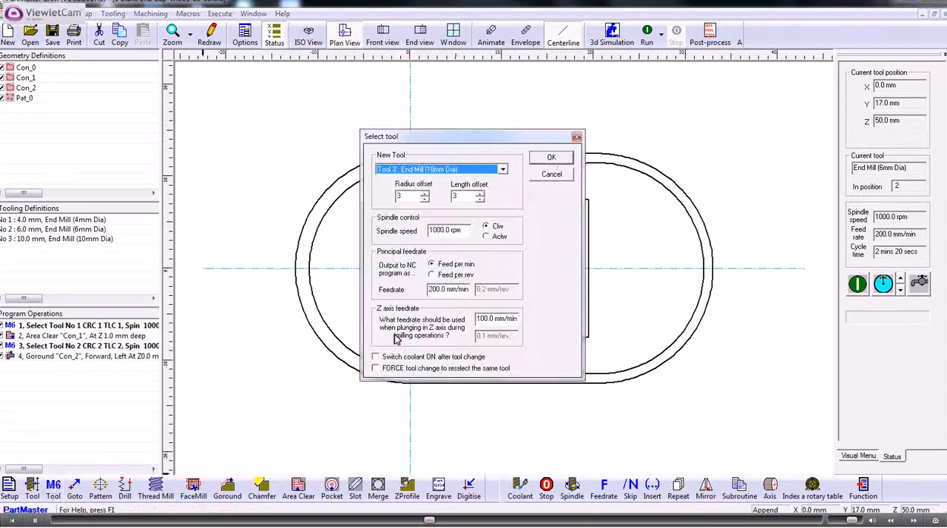
left_click(551, 159)
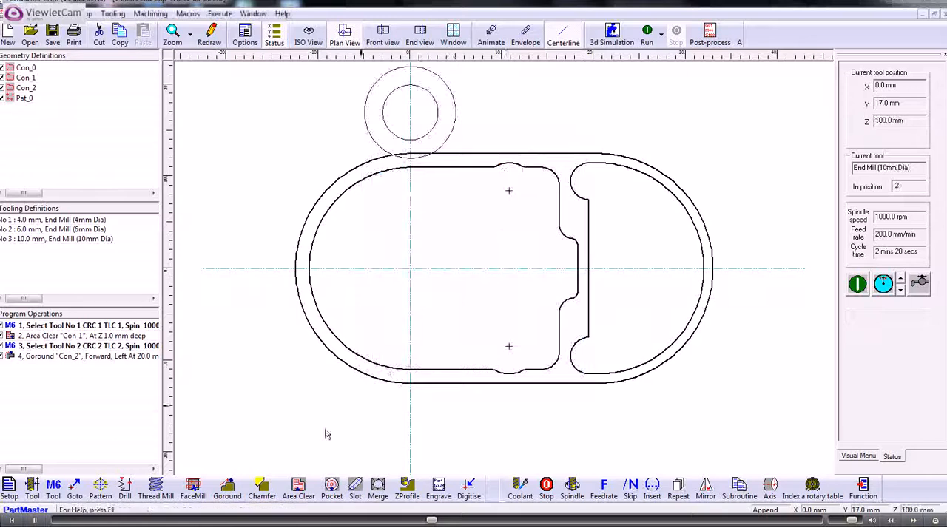
Add a Goround operation on the outer contour Con_0.
left_click(227, 489)
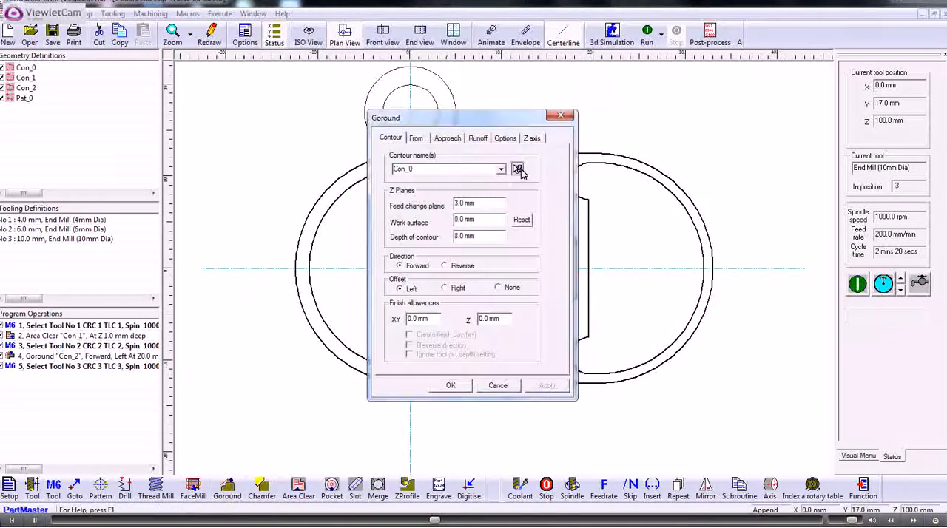
left_click(516, 169)
left_click(528, 159)
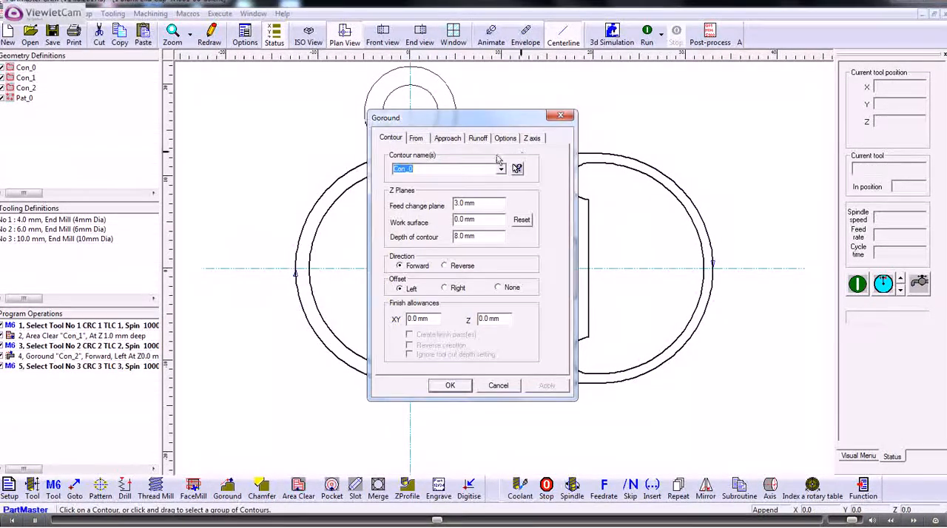
left_click(452, 386)
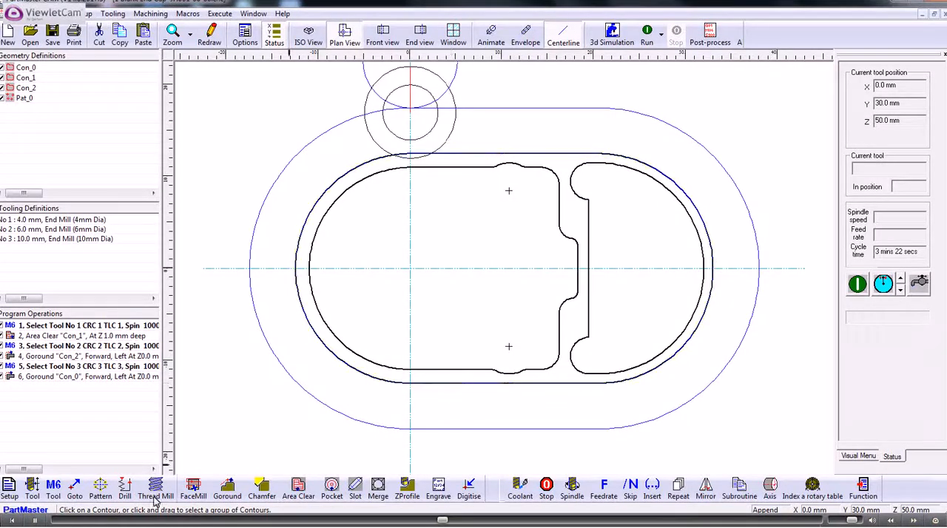
Define tool 4 as a 5 mm twist drill with 40 mm length and 20 mm cut depth.
left_click(32, 487)
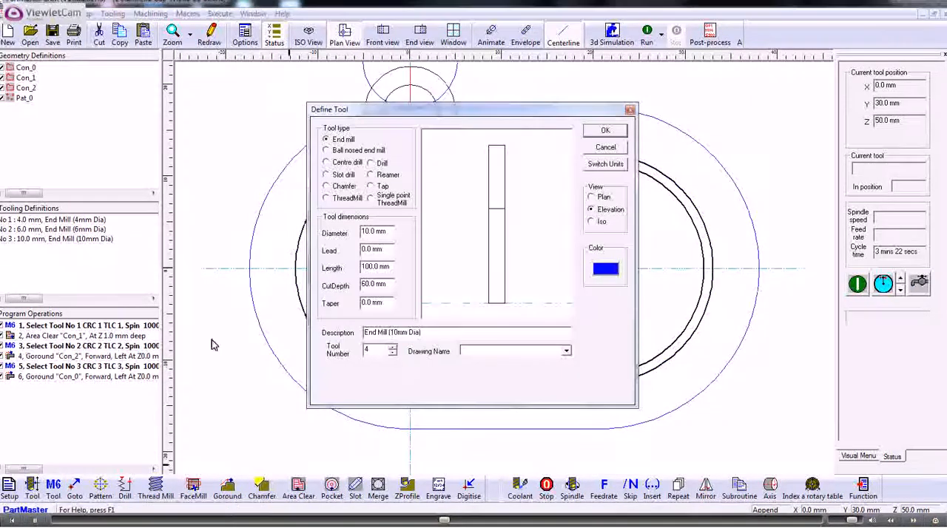
left_click(371, 164)
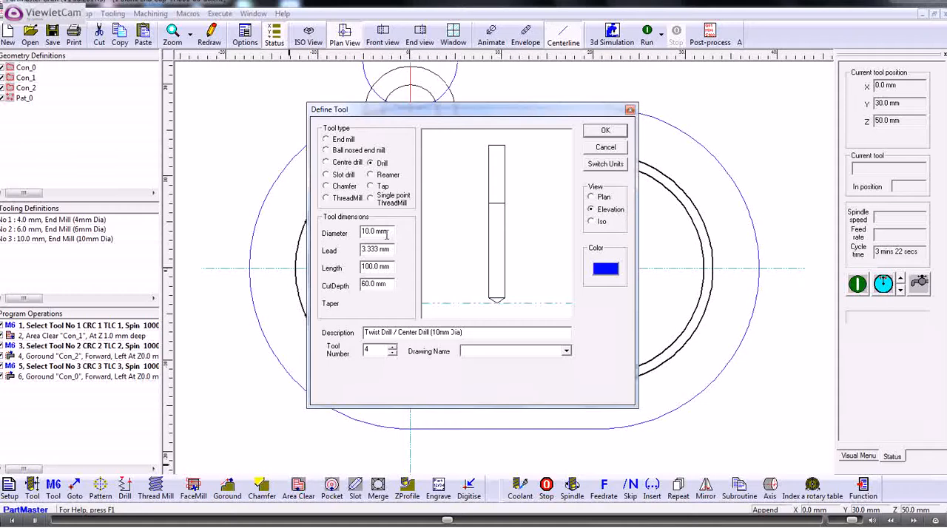
left_click_drag(391, 232, 345, 237)
left_click_drag(390, 269, 341, 289)
type("4")
type("20")
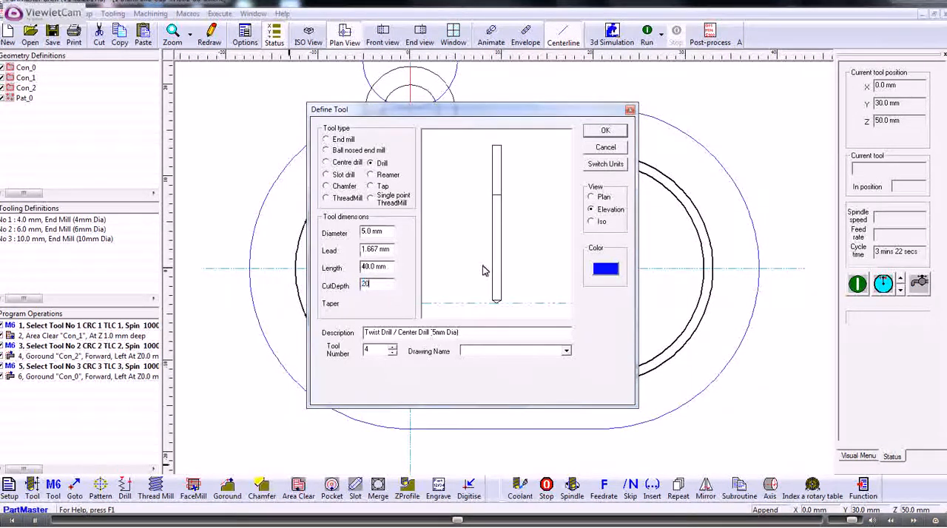
left_click(557, 189)
left_click(605, 131)
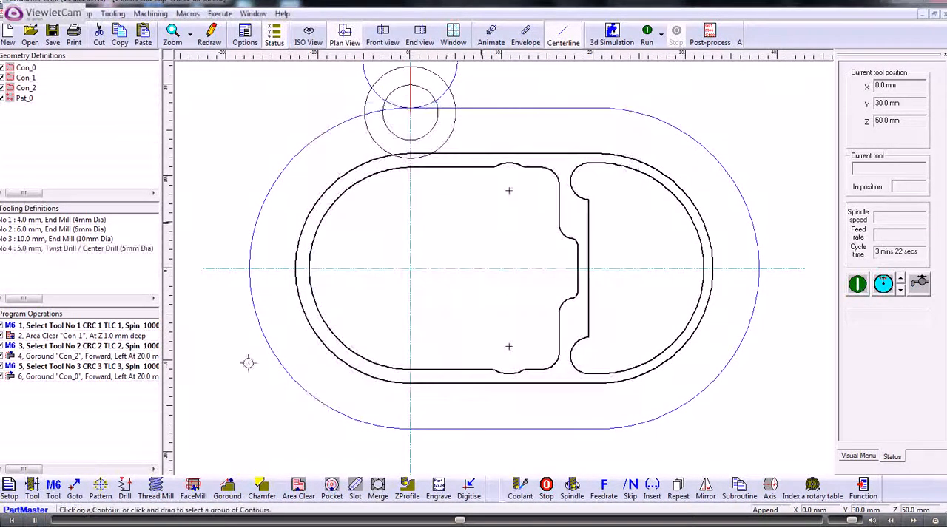
Load tool 4 and add a Peck Drill canned cycle on hole pattern Pat_0.
left_click(55, 490)
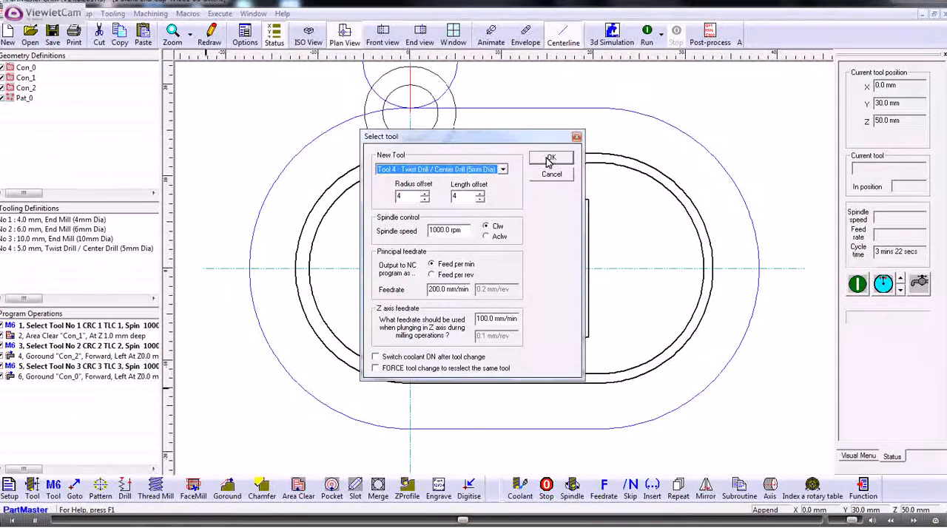
left_click(549, 159)
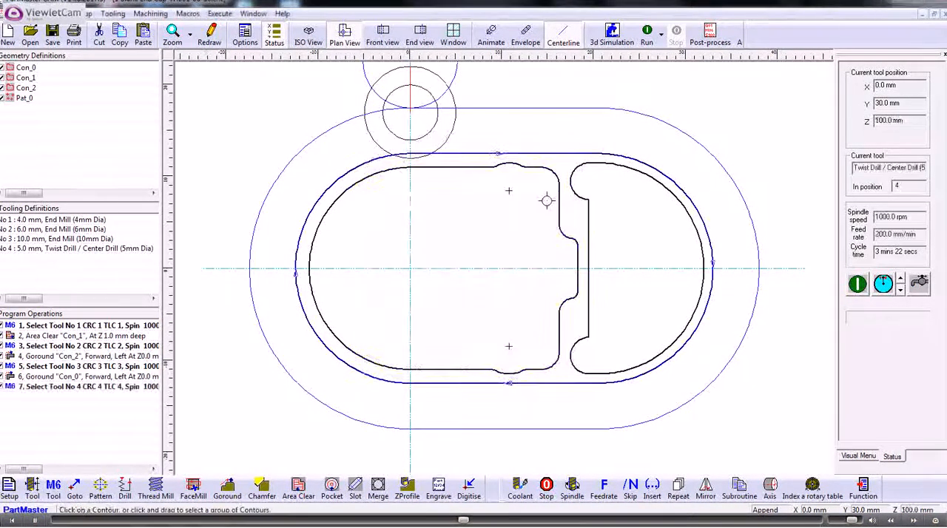
left_click(124, 488)
left_click(448, 236)
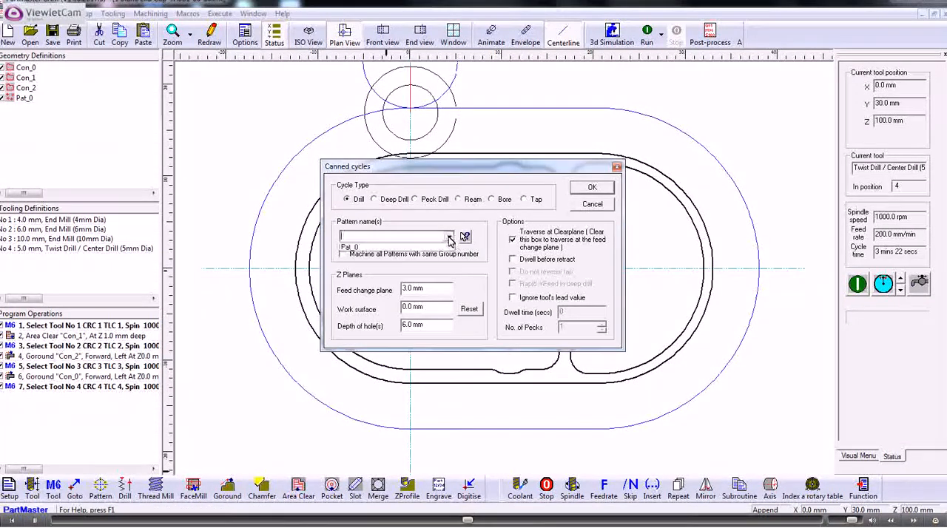
left_click(357, 247)
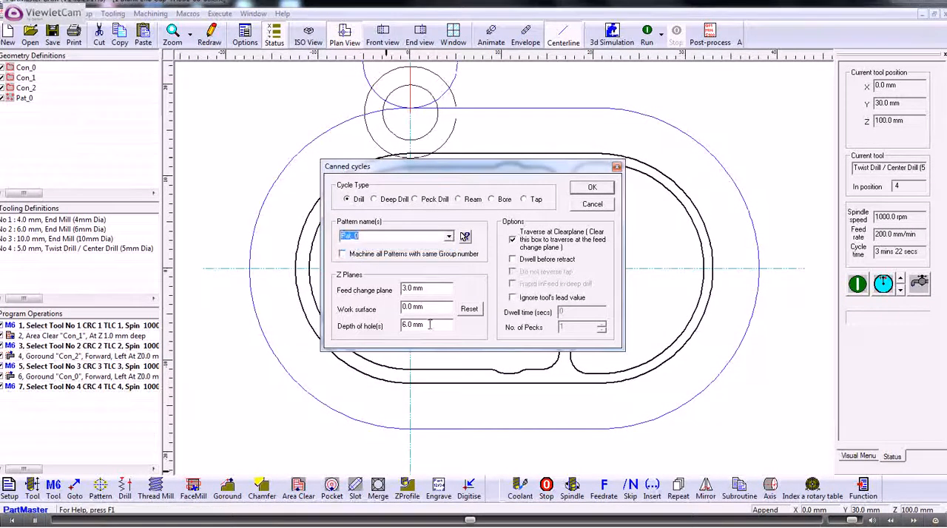
left_click(419, 203)
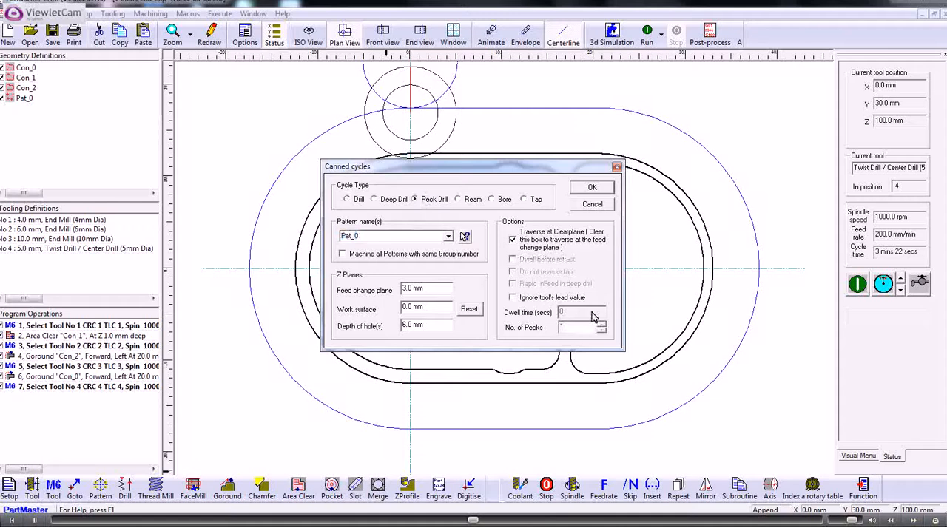
left_click(590, 189)
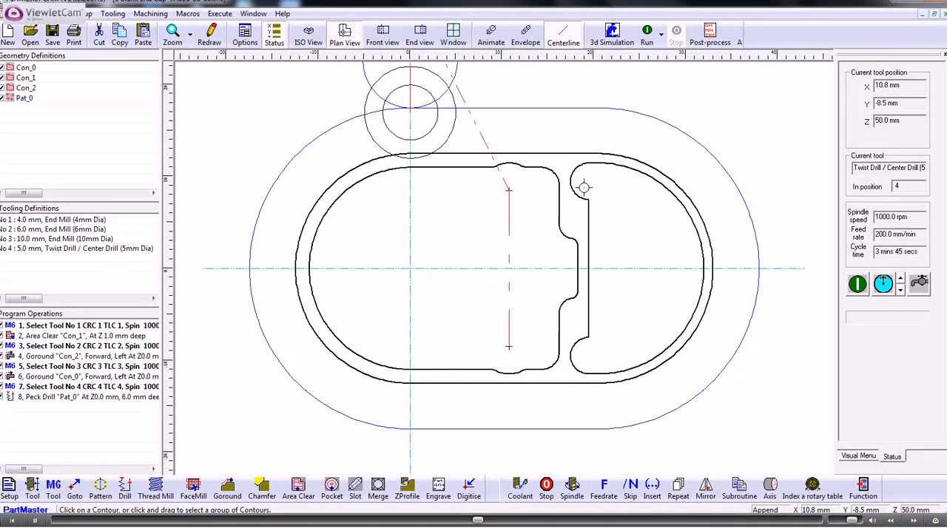
Run the toolpath in isometric view and launch the 3D machine simulation with the SM_Vertical Mill.ppr simulator.
left_click(310, 37)
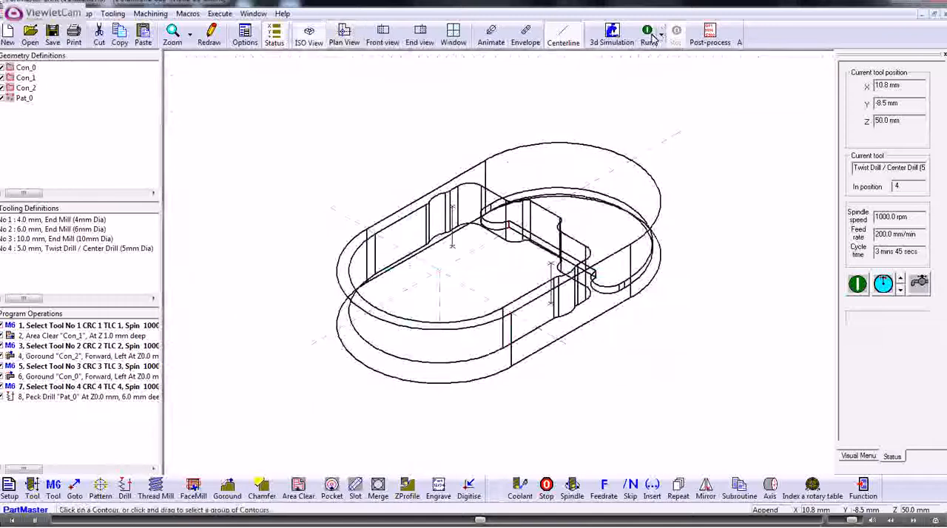
left_click(647, 36)
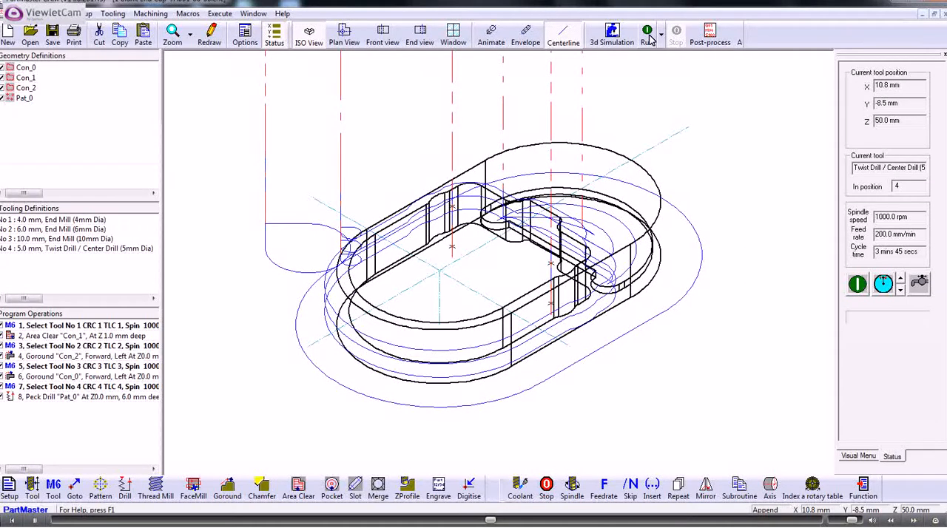
left_click(609, 36)
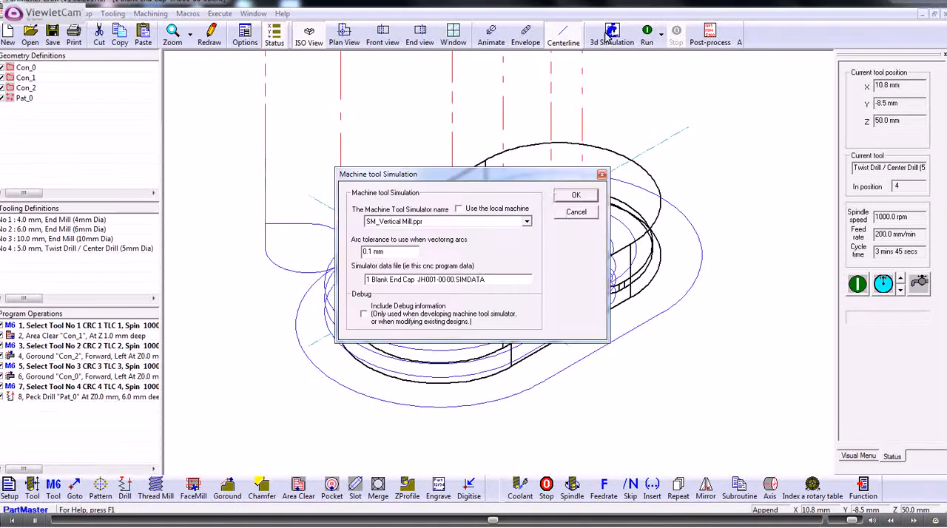
left_click(574, 196)
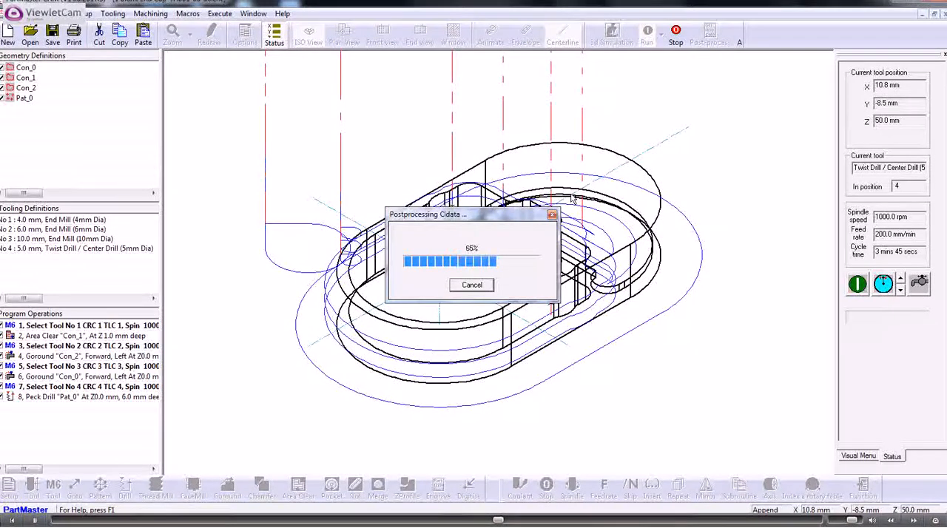
left_click(576, 288)
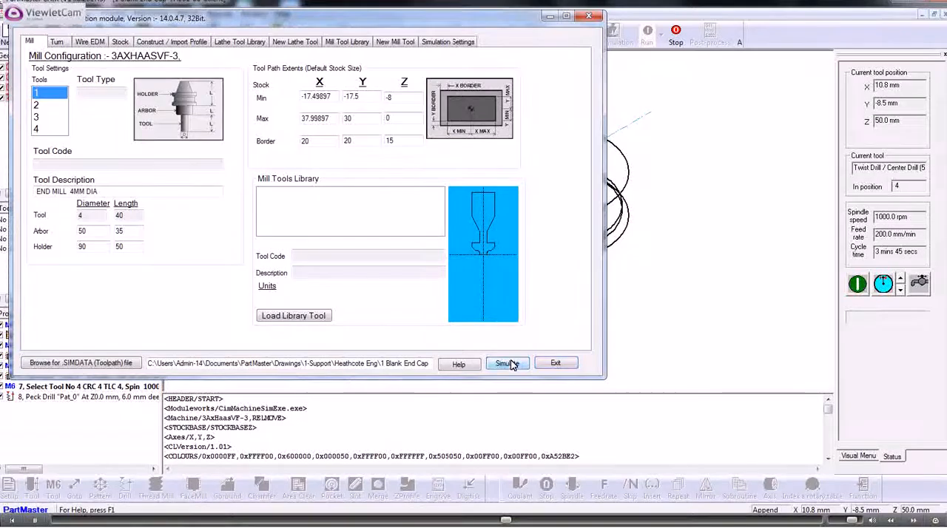
left_click(507, 364)
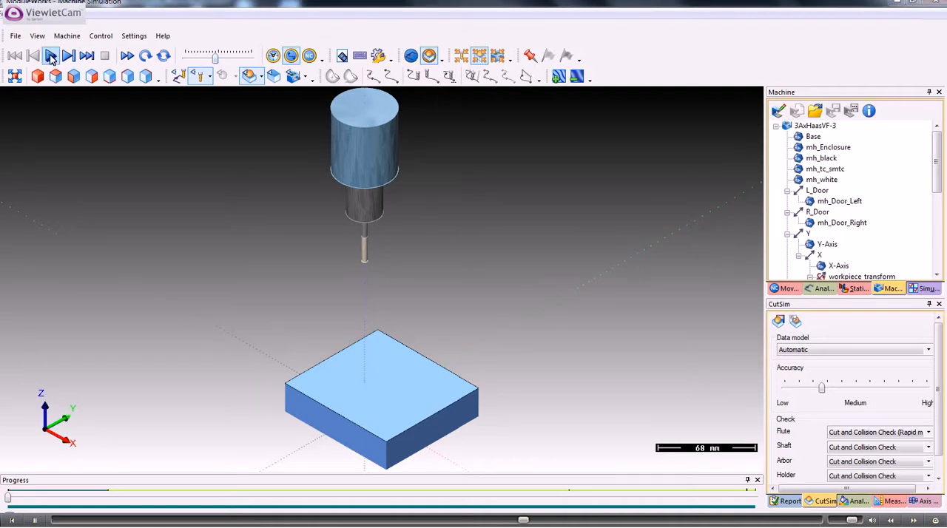
Play the machine simulation and examine the machined workpiece.
left_click(50, 57)
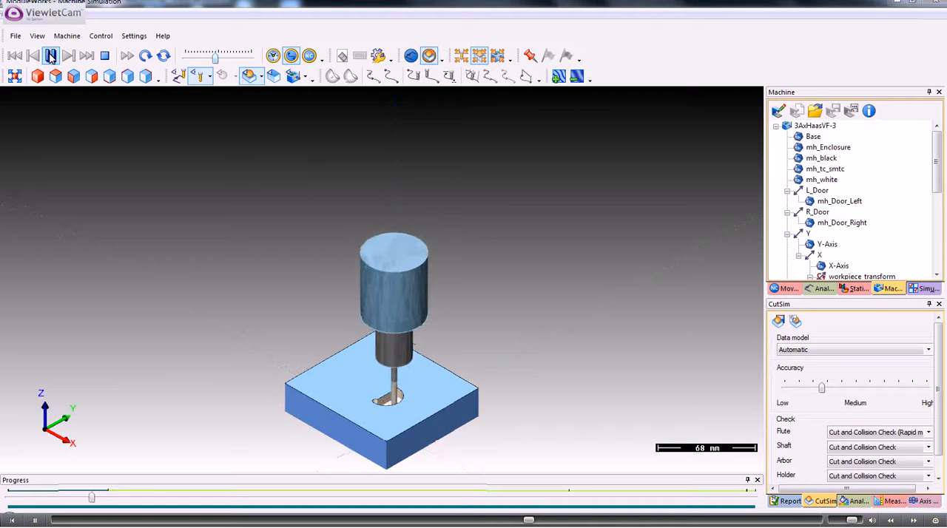
scroll(254, 216, "up", 3)
middle_click_drag(403, 436, 338, 245)
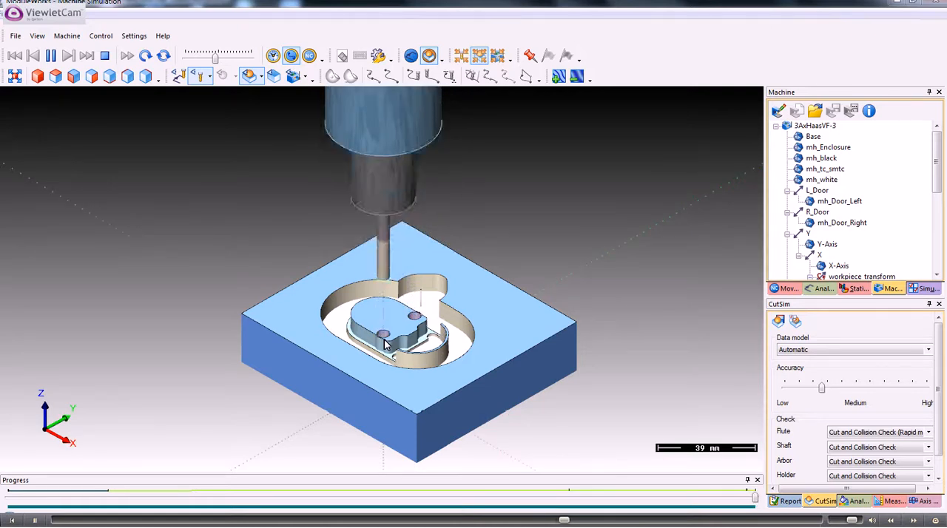
Zoom in and orbit around the machined workpiece, then close the machine simulation and its module.
scroll(378, 288, "up", 4)
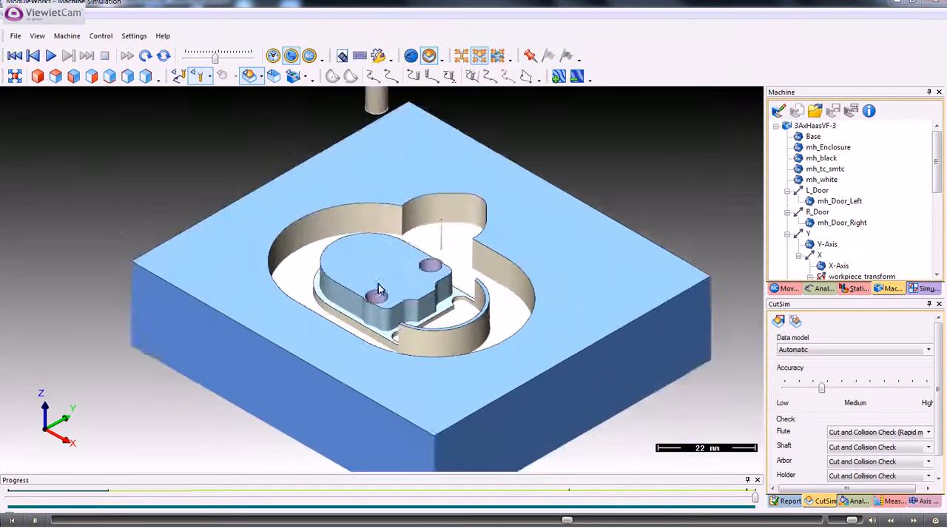
left_click_drag(378, 288, 465, 268)
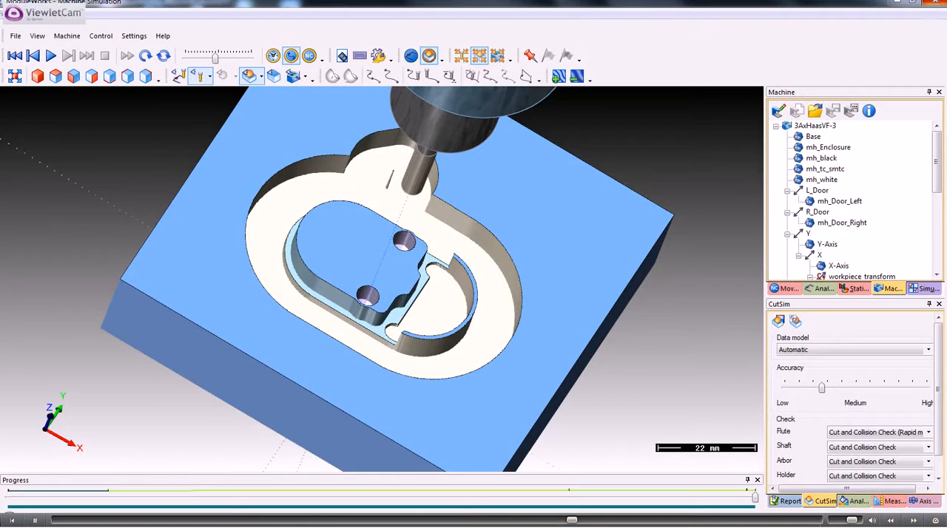
left_click(940, 3)
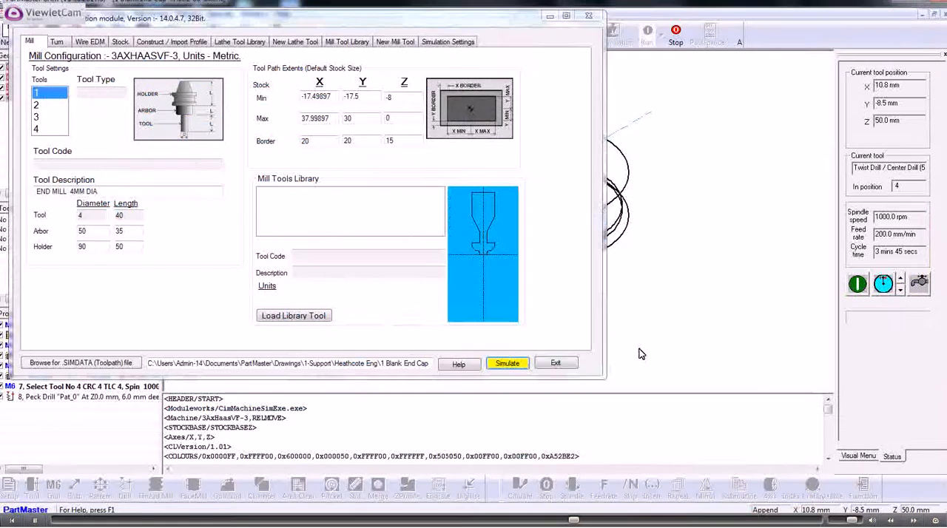
left_click(550, 364)
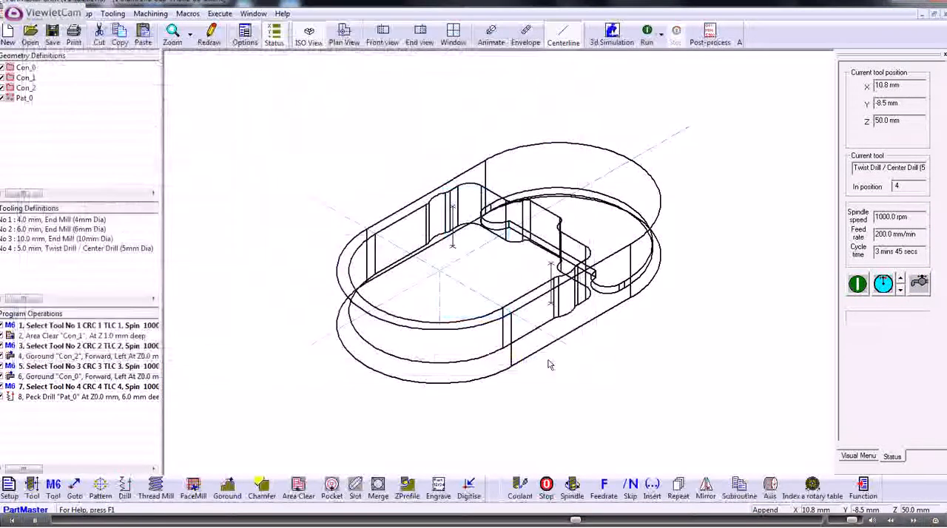
Switch to plan view and turn on span numbering in the display options.
left_click(333, 36)
right_click(491, 259)
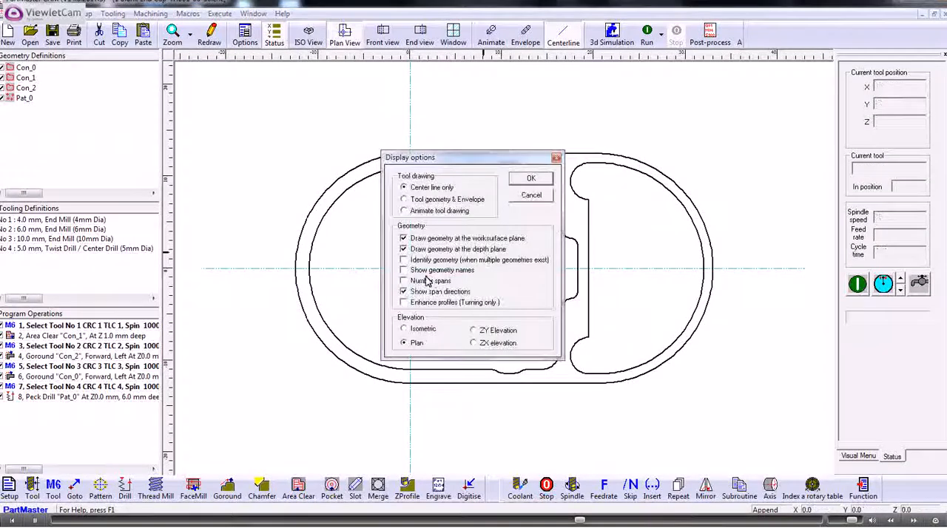
left_click(533, 180)
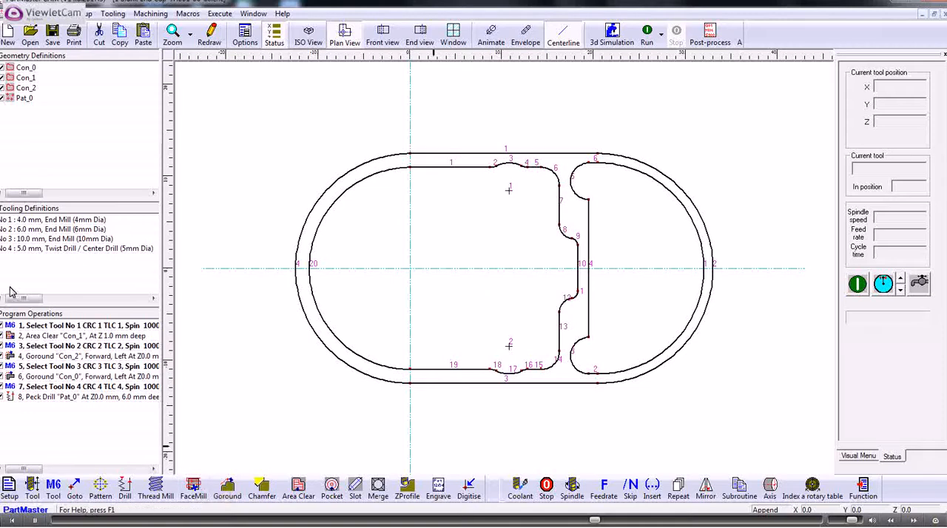
After the Peck Drill operation, add a tool change to tool 2, the 6 mm end mill.
left_click(63, 397)
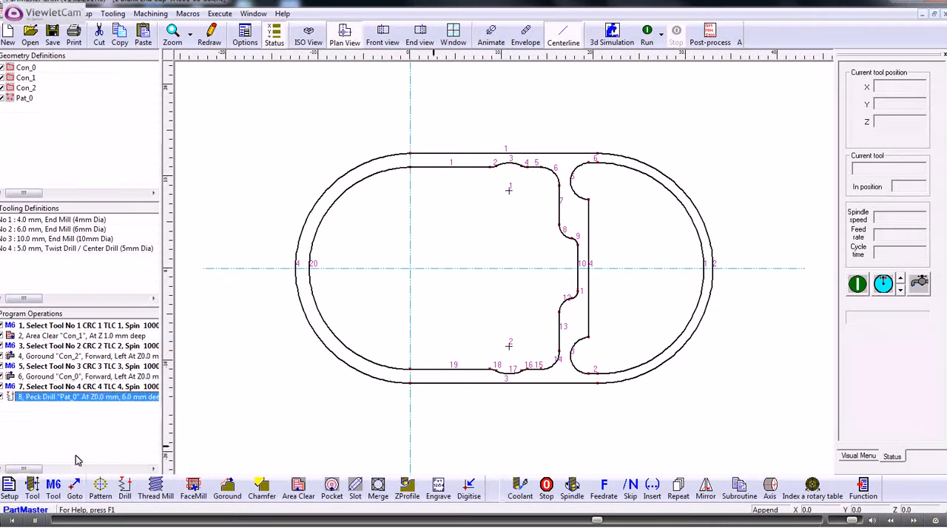
left_click(53, 488)
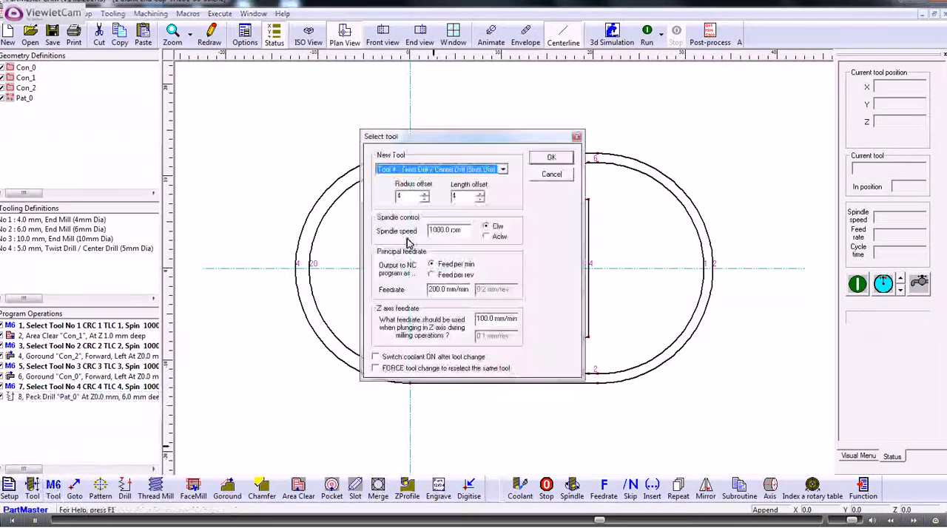
left_click(503, 170)
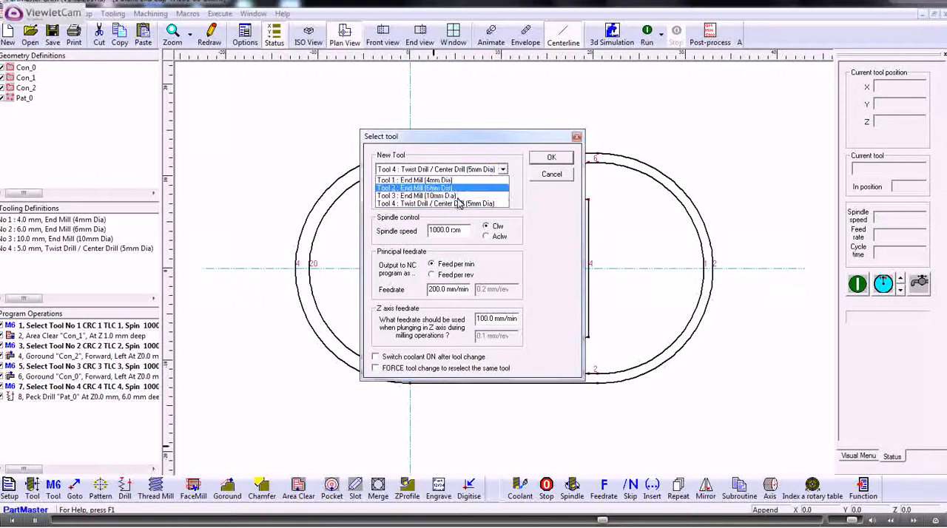
left_click(429, 188)
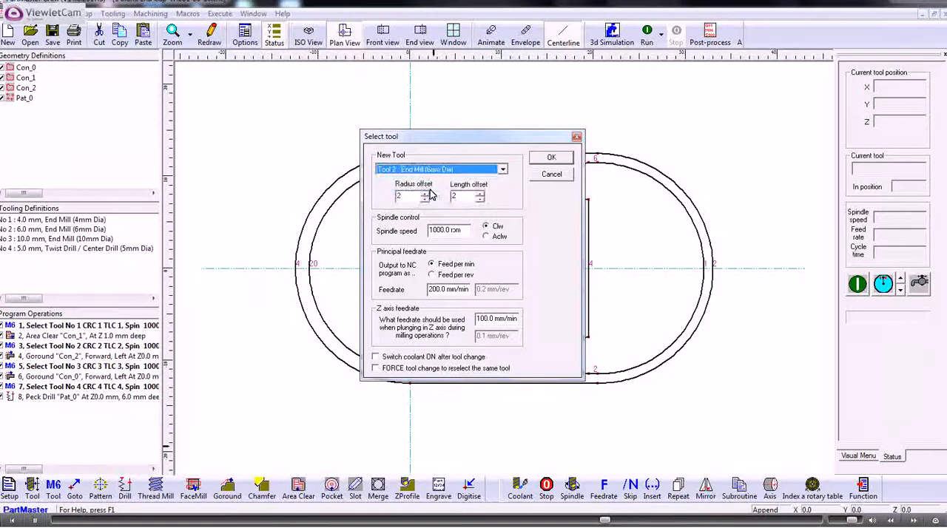
left_click(550, 160)
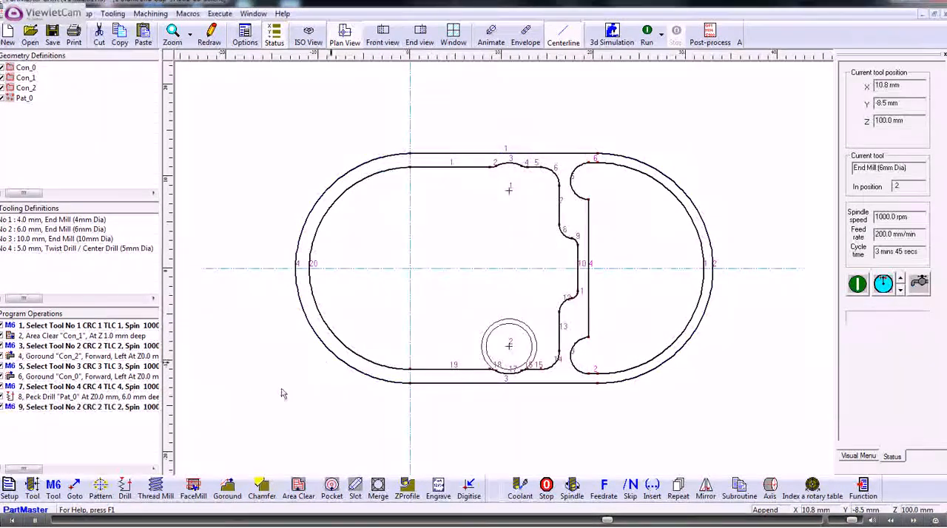
Start a Goround operation on contour Con_0 and set partial machining to start and end at span 2.
left_click(227, 489)
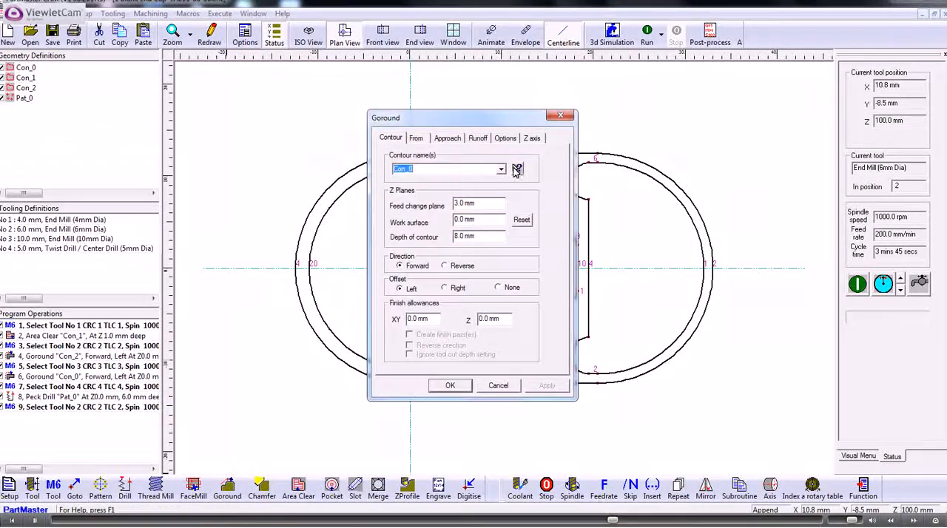
left_click(517, 169)
left_click(649, 168)
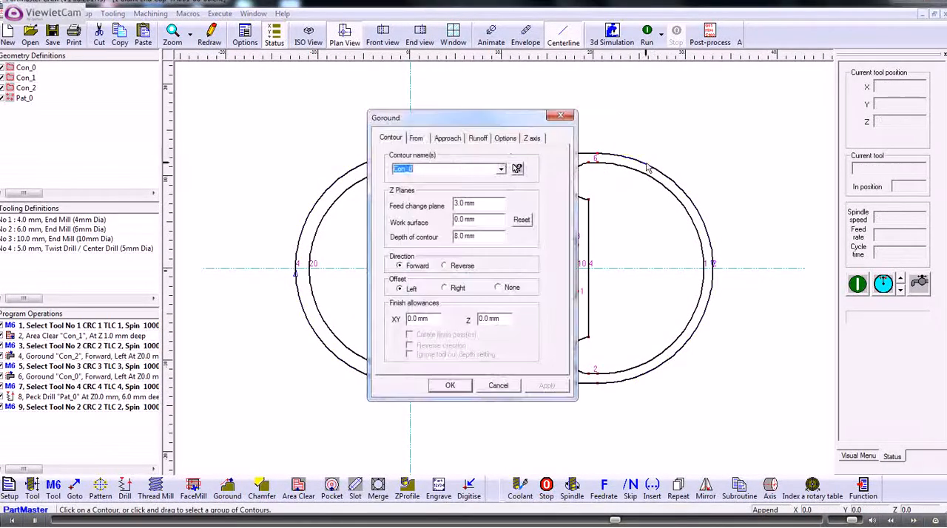
left_click(505, 139)
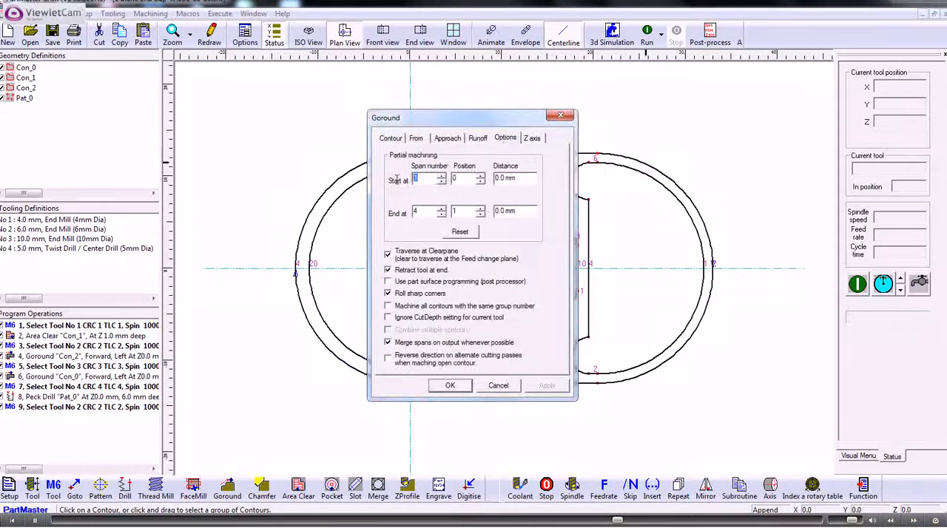
left_click_drag(422, 213, 405, 213)
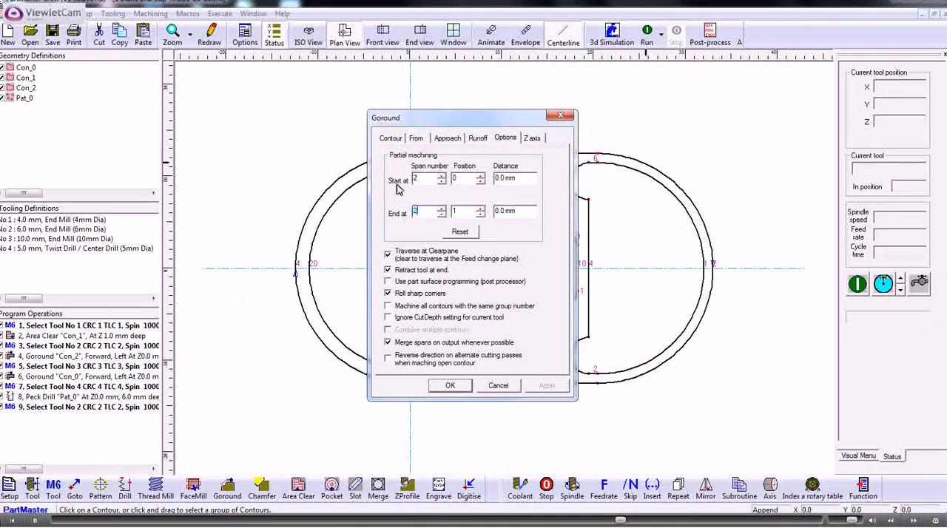
Turn off the approach lead-in and runoff lead-out for the Goround operation.
left_click(443, 140)
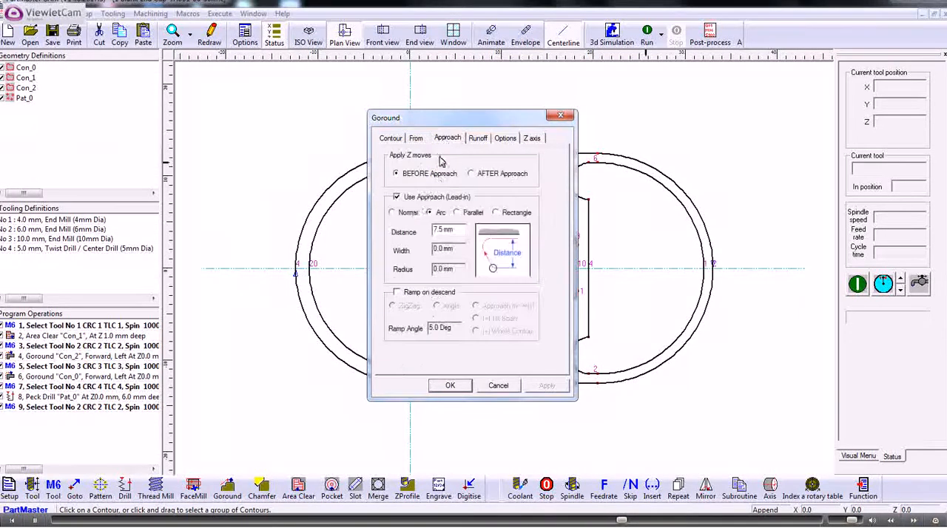
left_click(396, 197)
left_click(477, 138)
left_click(396, 197)
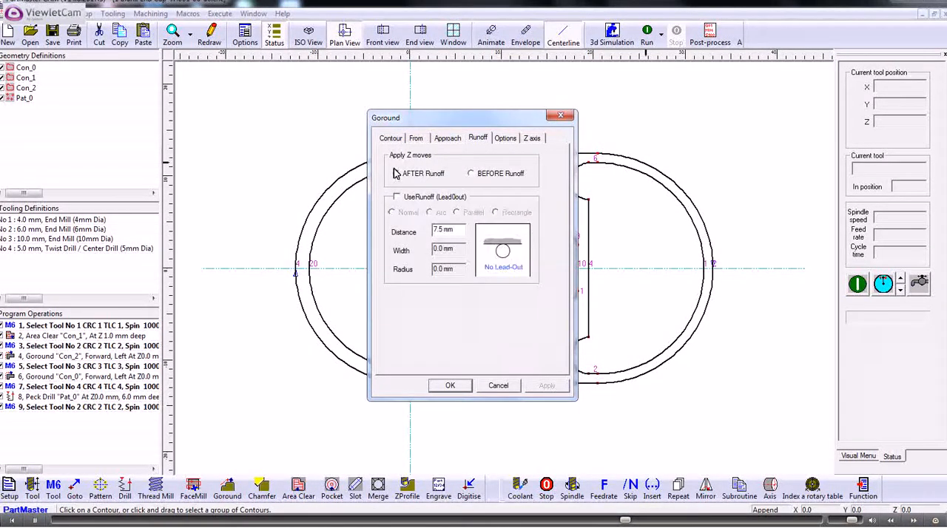
left_click(390, 139)
Set the Goround offset to None and the depth of contour to 6 mm, then confirm.
left_click(498, 288)
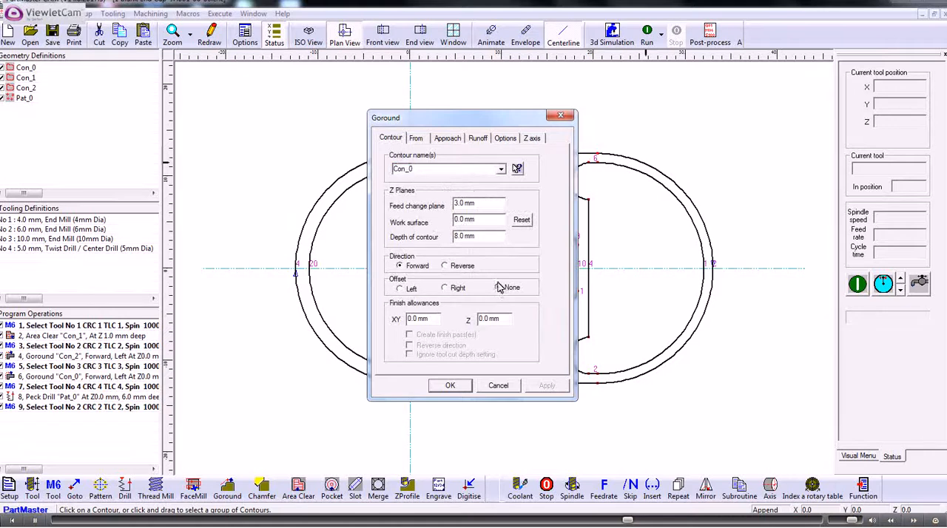
double_click(459, 235)
type("6")
left_click(452, 386)
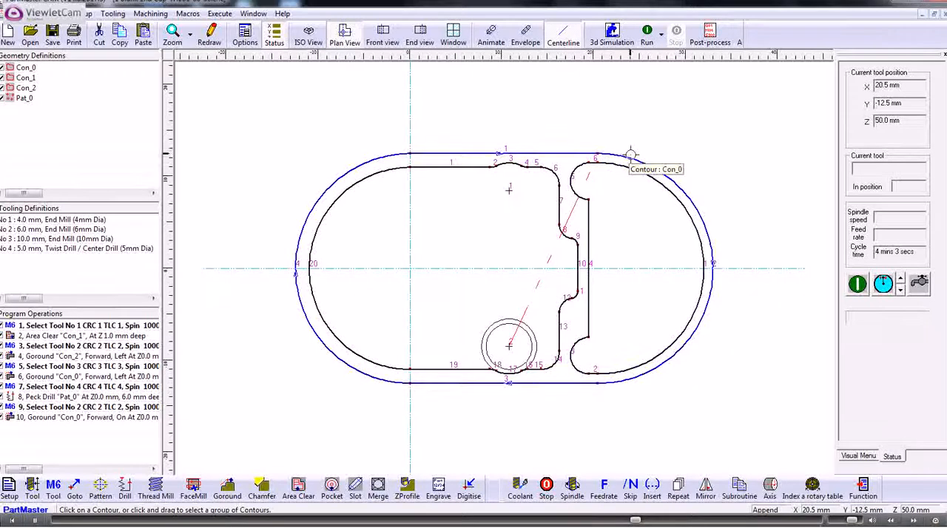
Generate the simulation data and run the 3D machine simulation in fast forward.
left_click(611, 35)
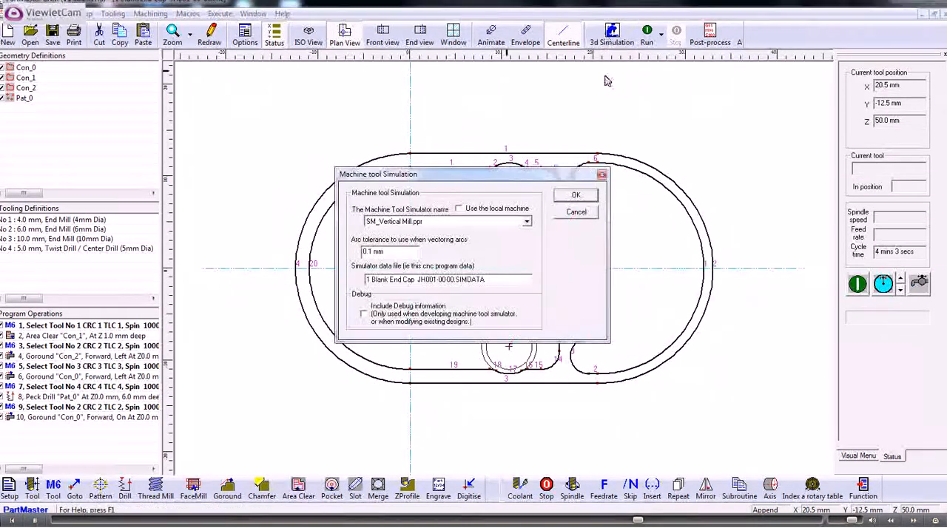
left_click(590, 193)
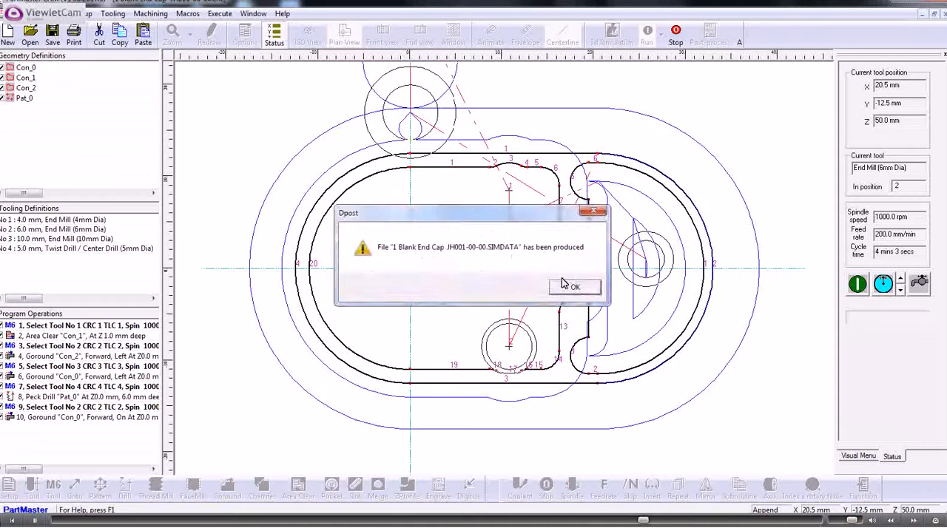
left_click(574, 287)
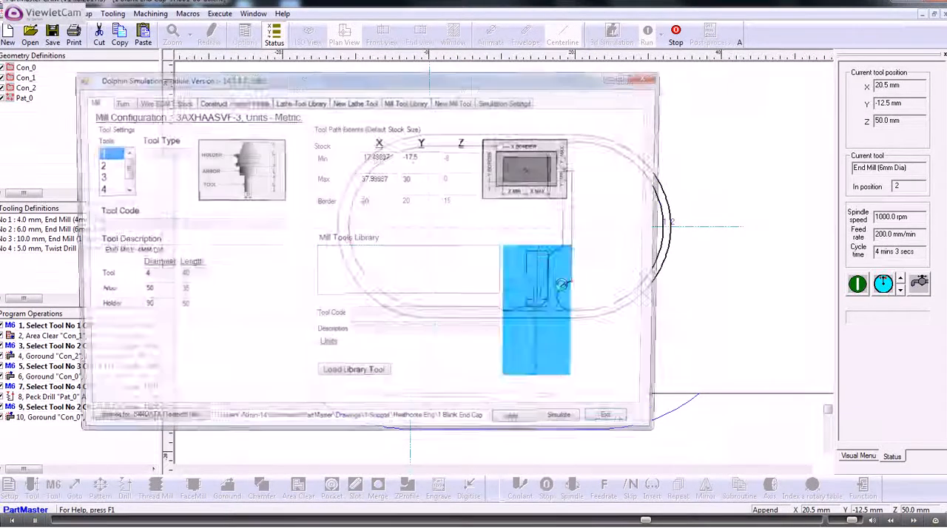
left_click(565, 424)
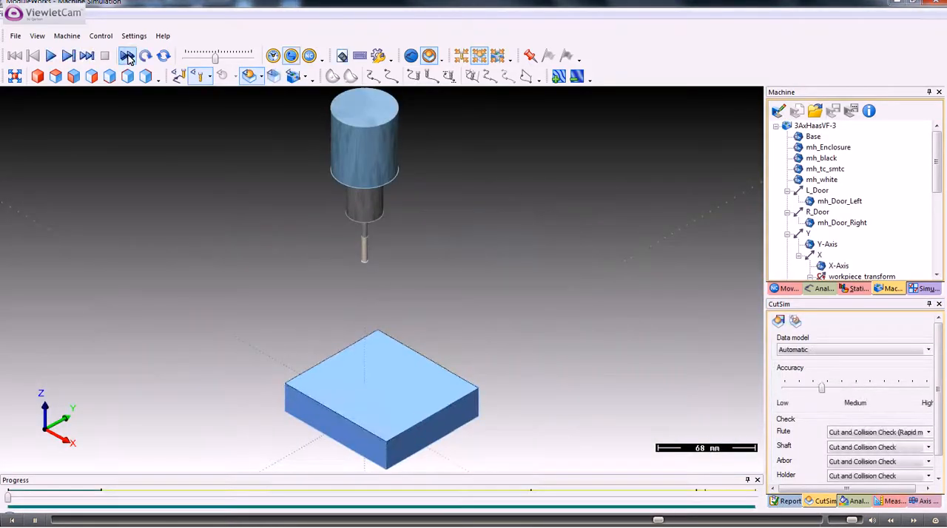
left_click(127, 57)
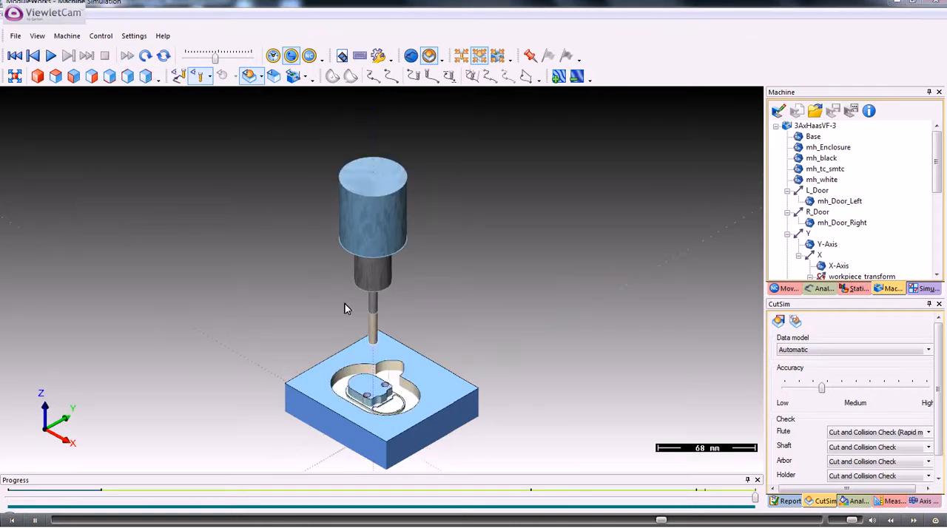
Zoom in on the machined workpiece, then close the simulation and its module.
scroll(344, 309, "up", 5)
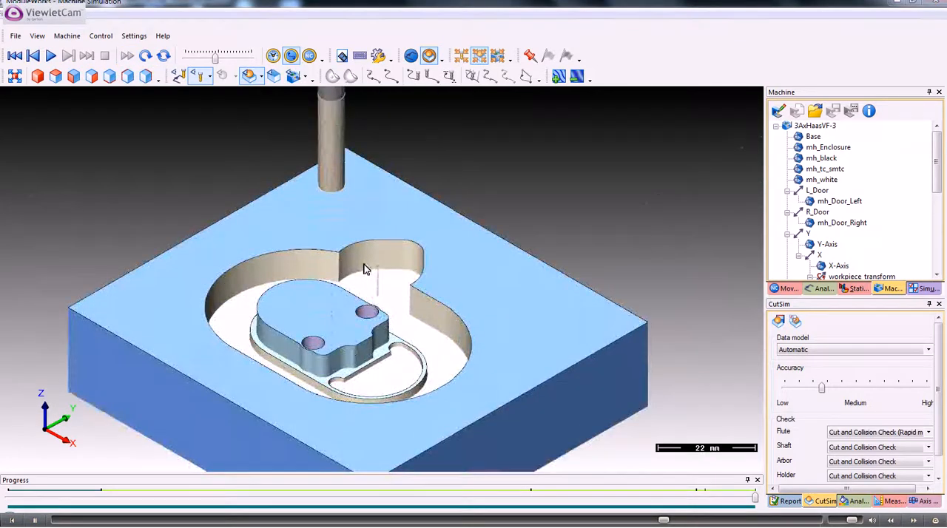
left_click(934, 2)
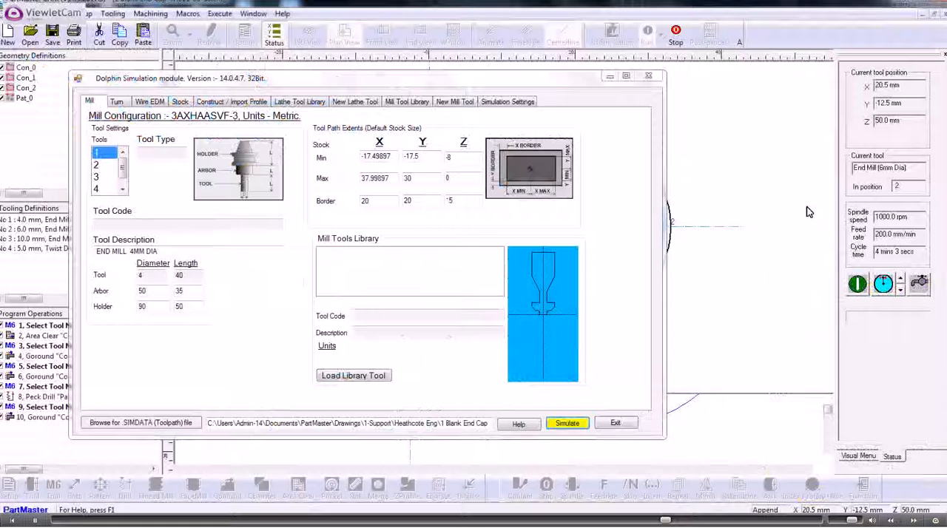
left_click(614, 424)
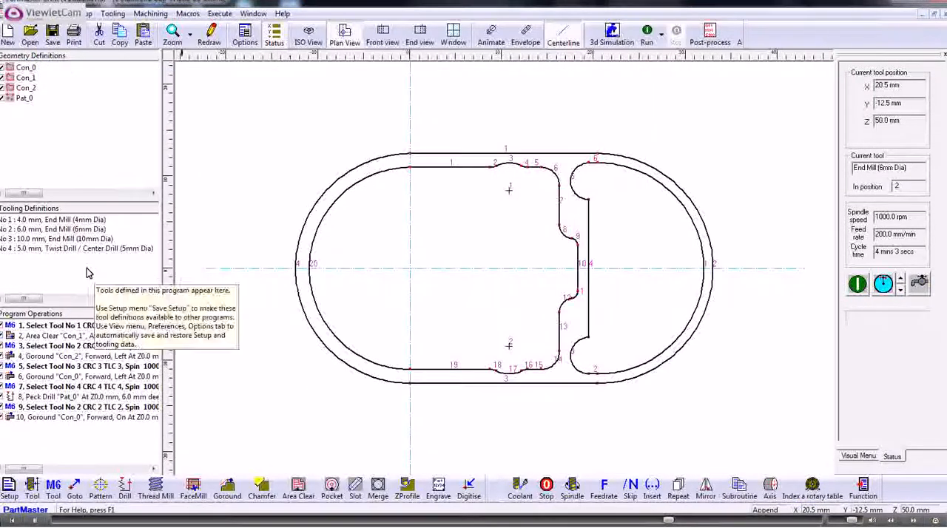
Change tool 4's diameter to 2.5 mm.
double_click(74, 250)
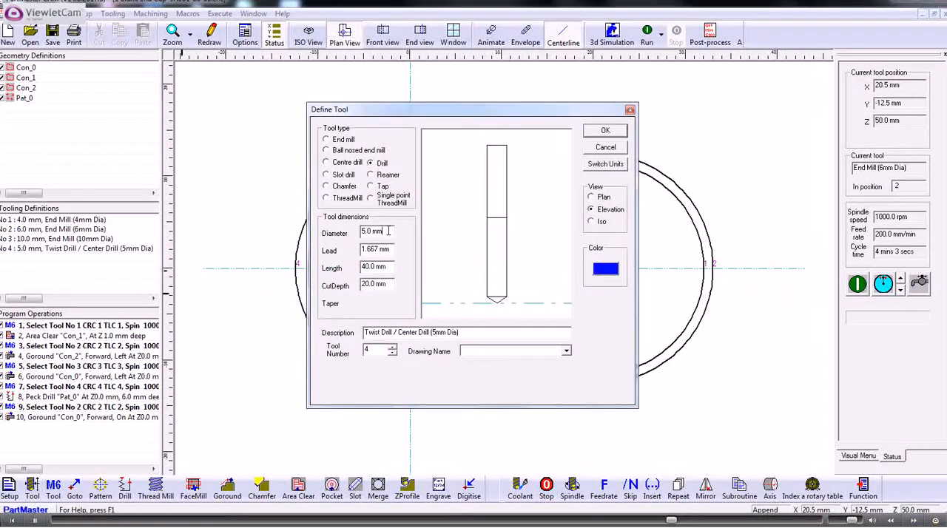
left_click_drag(407, 234, 338, 235)
type("2.5")
left_click(605, 131)
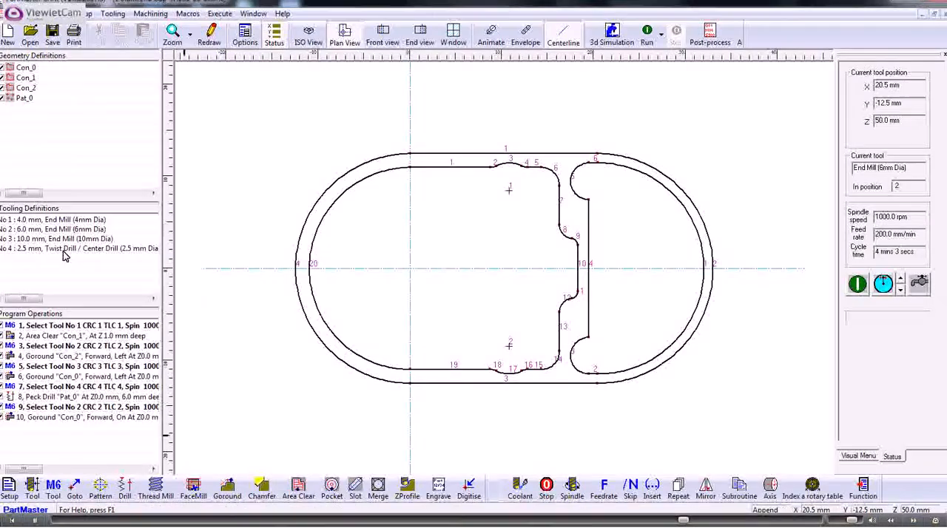
Change tool 4's diameter to 3.5 mm.
left_click(65, 250)
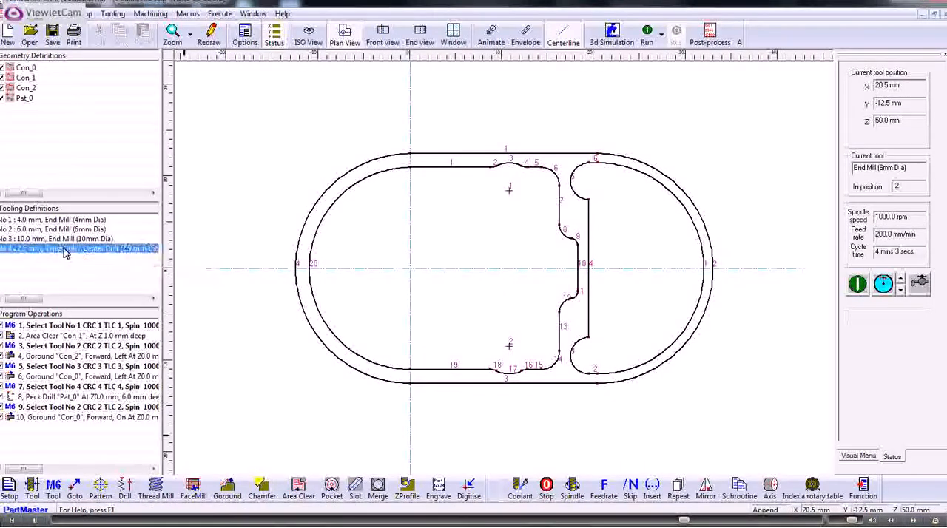
double_click(65, 250)
left_click_drag(381, 232, 341, 235)
type("3")
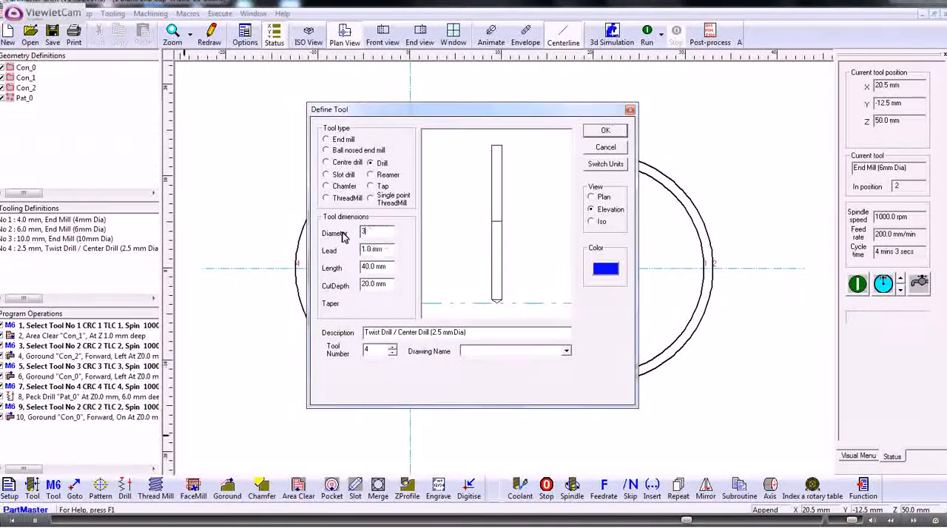
type(".5")
left_click(603, 130)
Regenerate the simulation data and relaunch the 3D machine simulation.
left_click(611, 36)
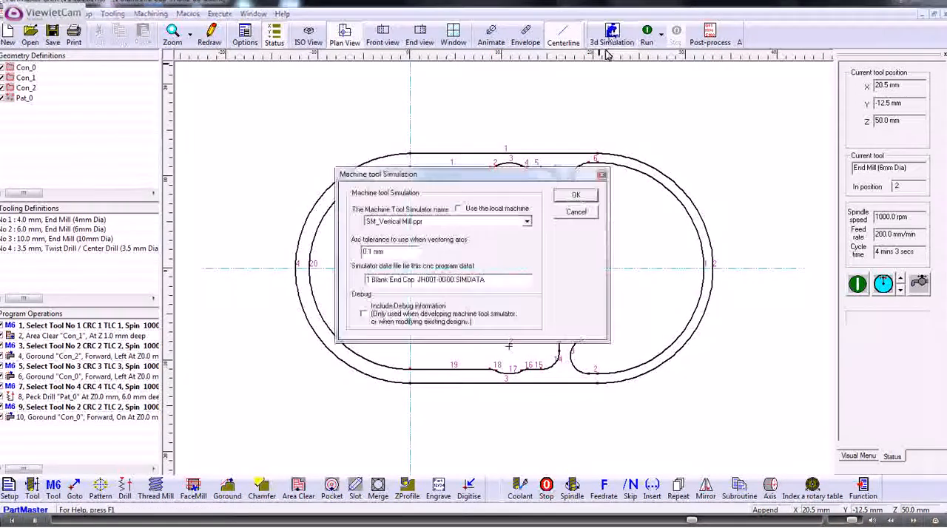
left_click(570, 195)
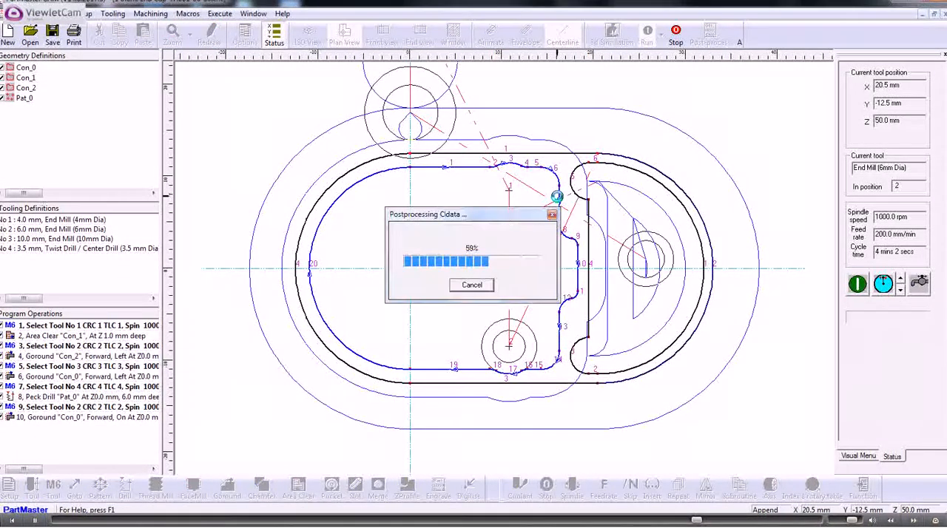
left_click(561, 287)
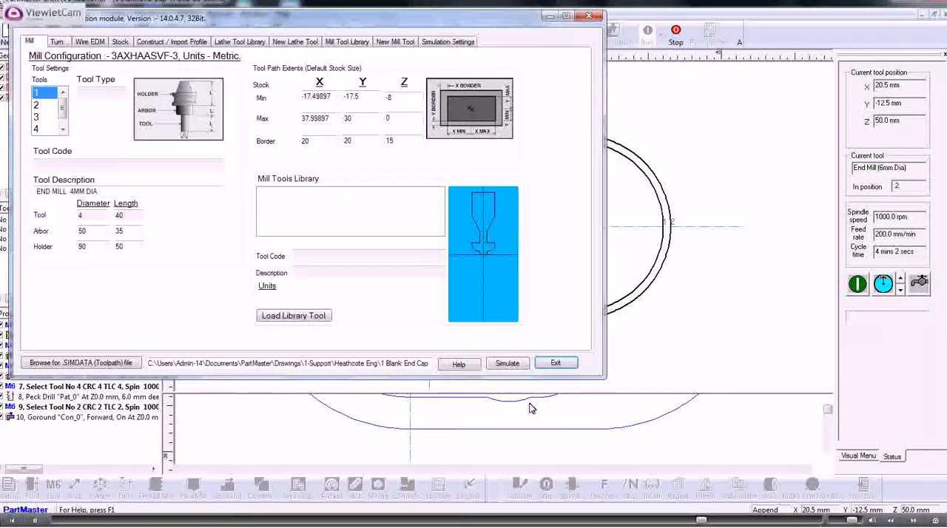
left_click(506, 363)
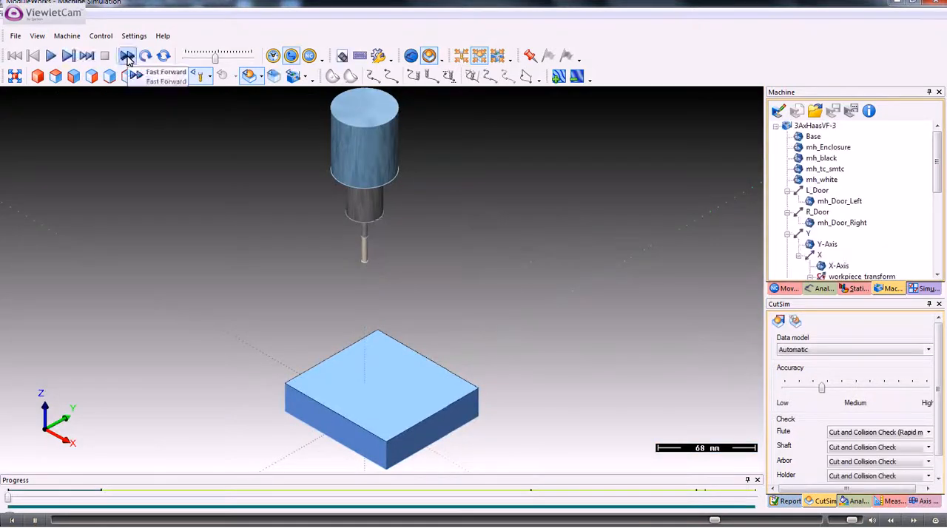
Fast-forward the 3D machine simulation, inspect the machined part up close, and close the simulation and its module.
left_click(128, 57)
scroll(352, 387, "up", 3)
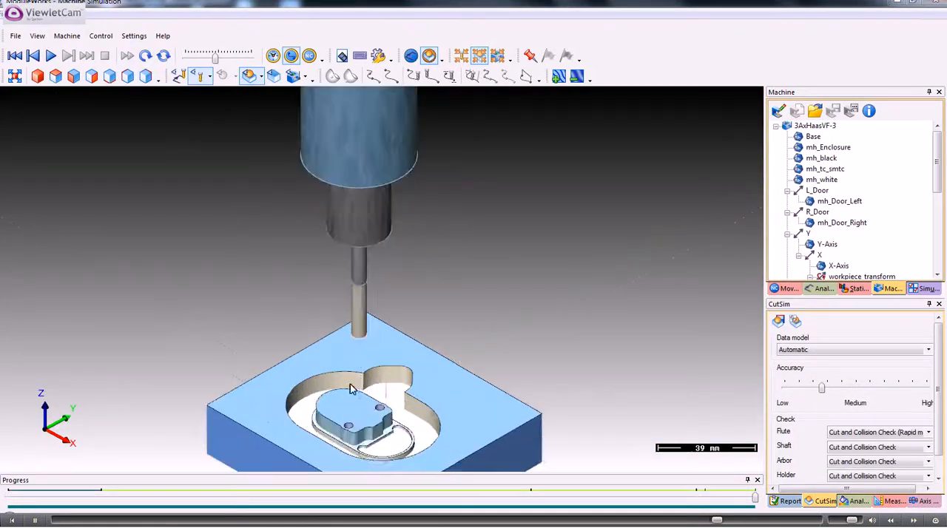
scroll(368, 327, "up", 2)
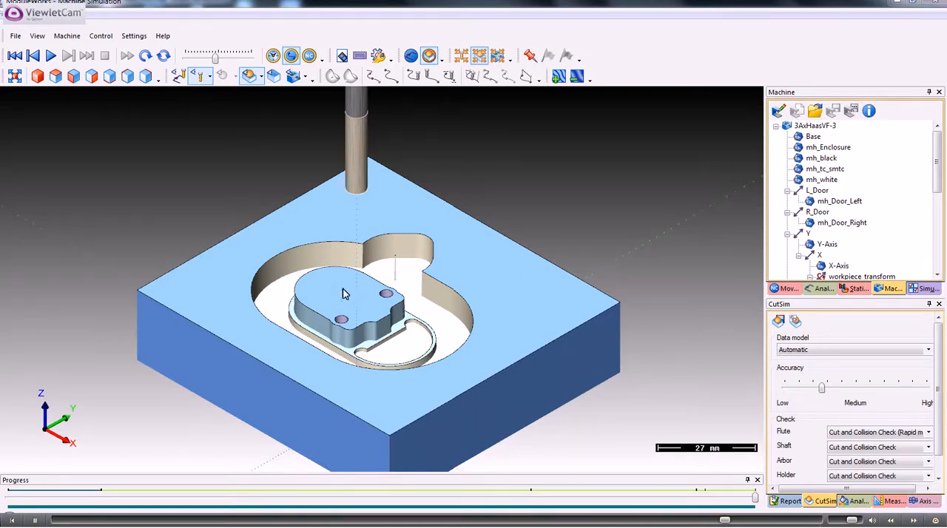
left_click(936, 5)
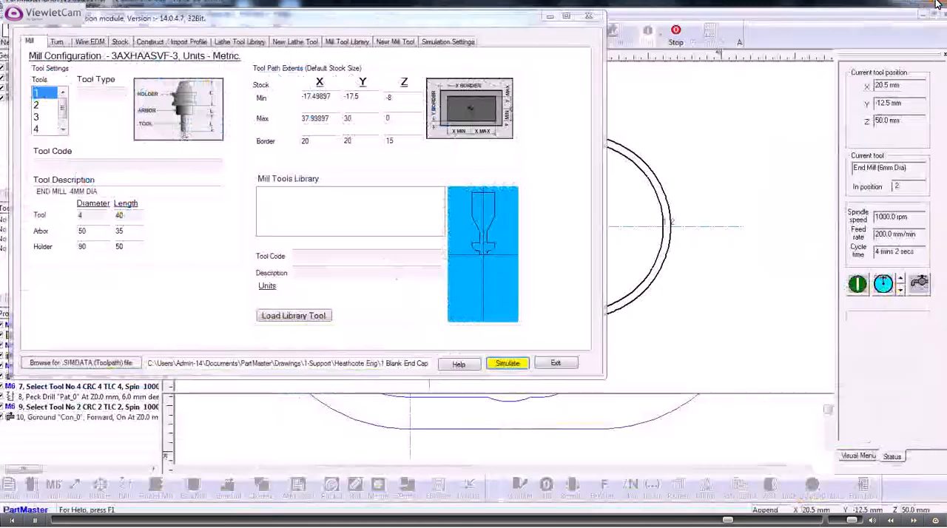
left_click(555, 364)
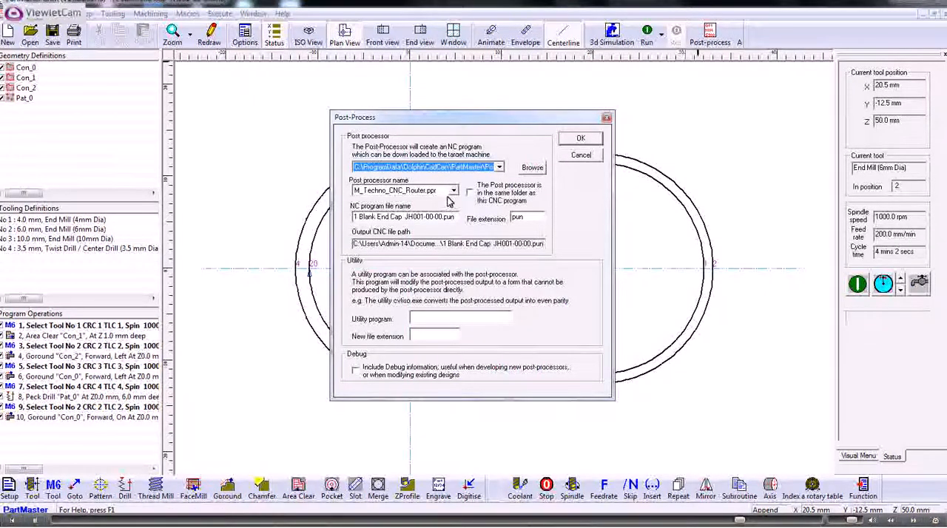
Post-process the program using the M_F0.ppr post processor.
left_click(452, 191)
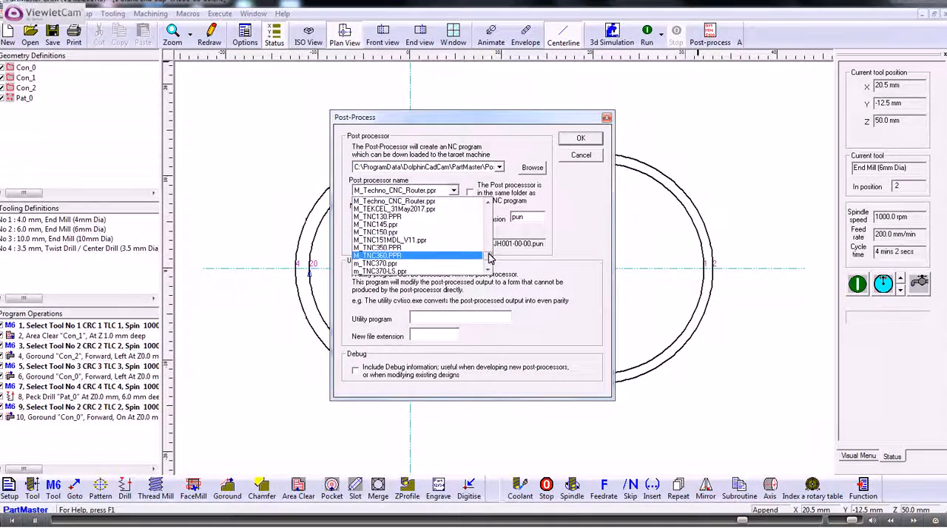
left_click_drag(488, 256, 488, 228)
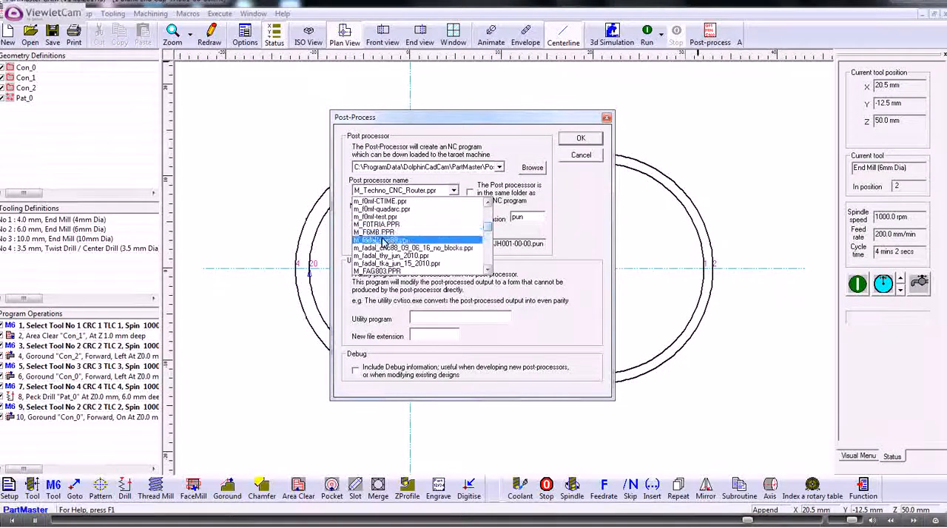
left_click(488, 202)
left_click(487, 203)
left_click(487, 203)
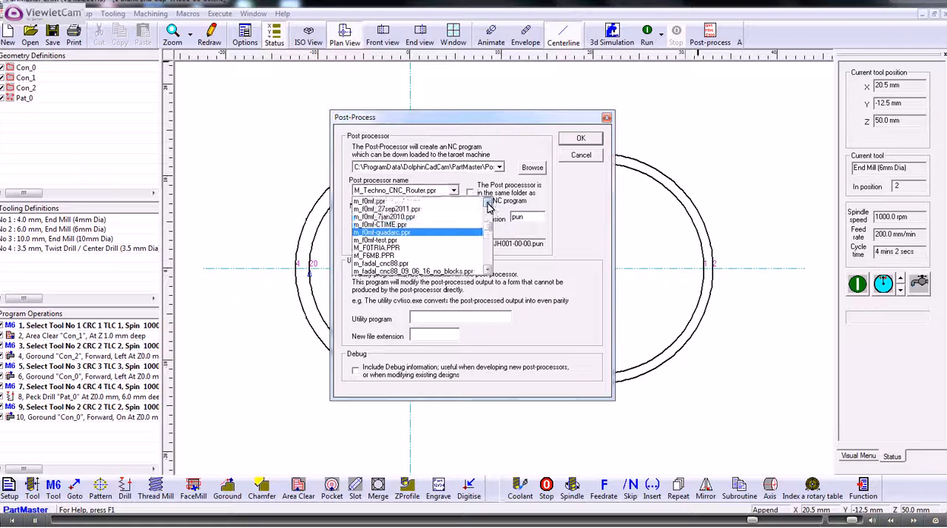
left_click(487, 203)
left_click(488, 203)
left_click(487, 203)
left_click(487, 203)
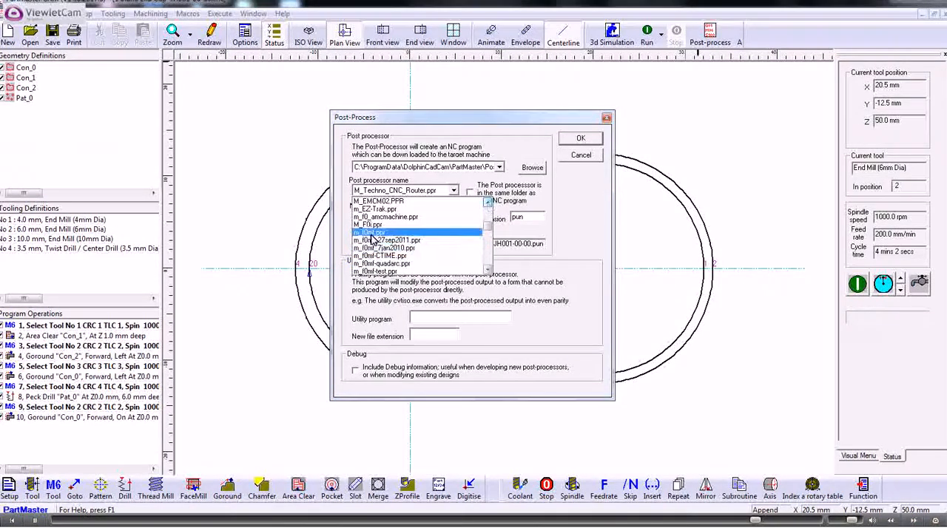
left_click(381, 224)
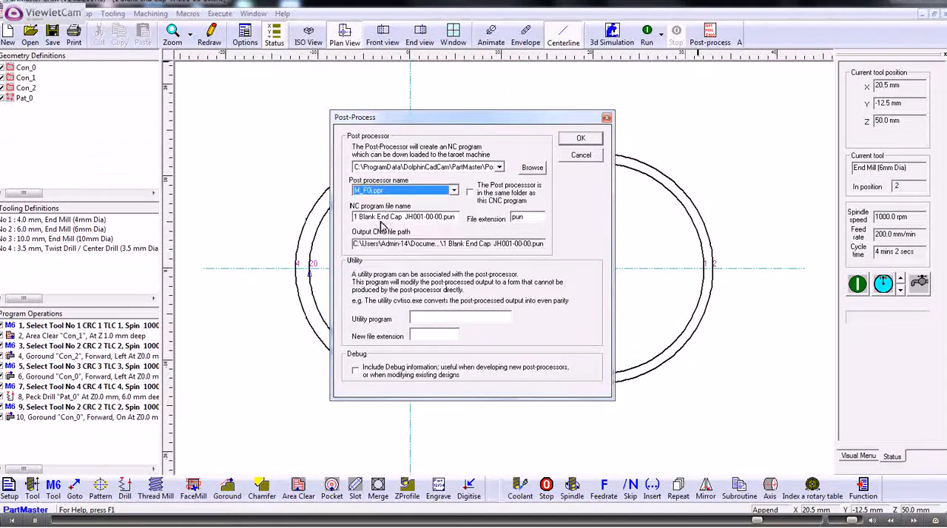
left_click(574, 139)
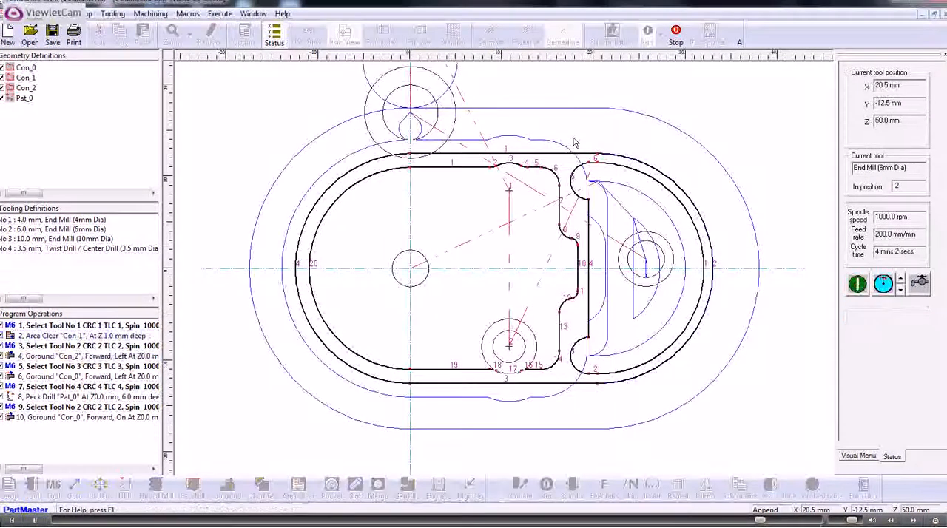
Enlarge the NC code pane and scroll through the generated program.
left_click(558, 289)
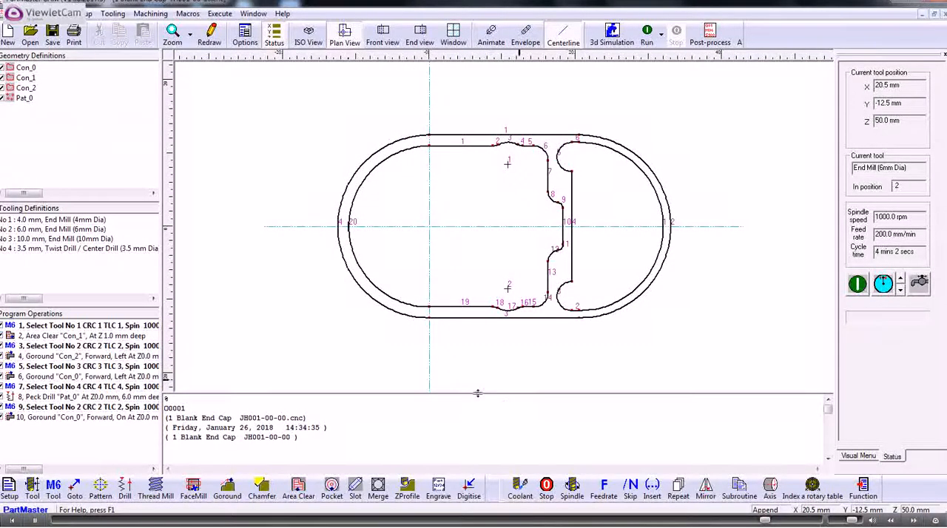
left_click_drag(478, 393, 480, 287)
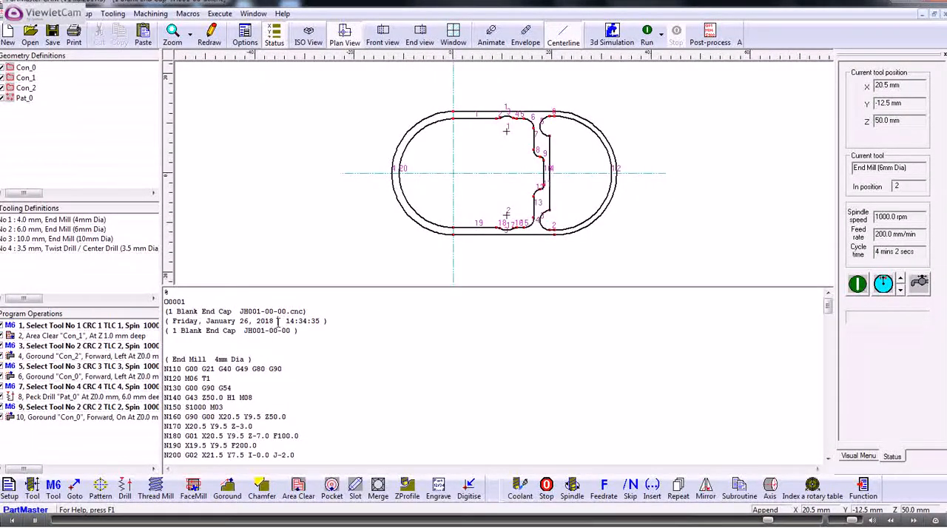
scroll(285, 330, "down", 11)
scroll(288, 334, "down", 20)
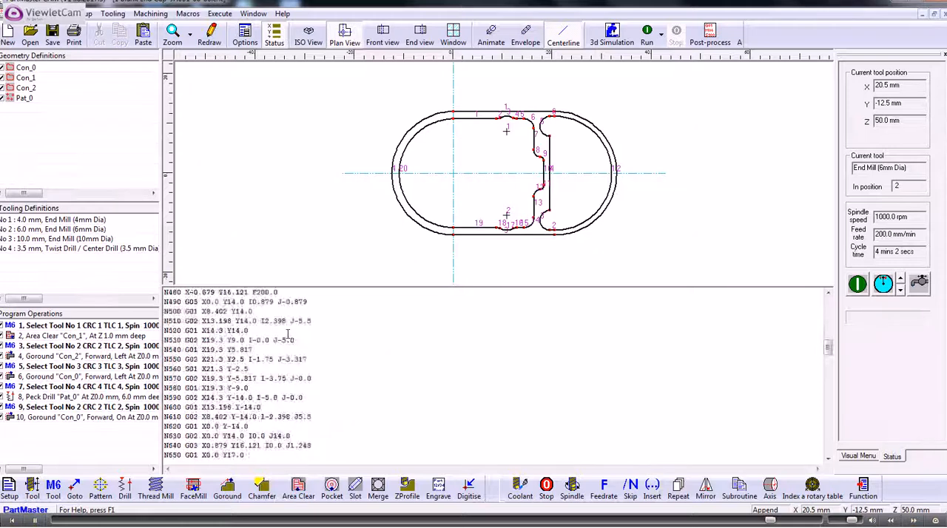
scroll(288, 339, "down", 4)
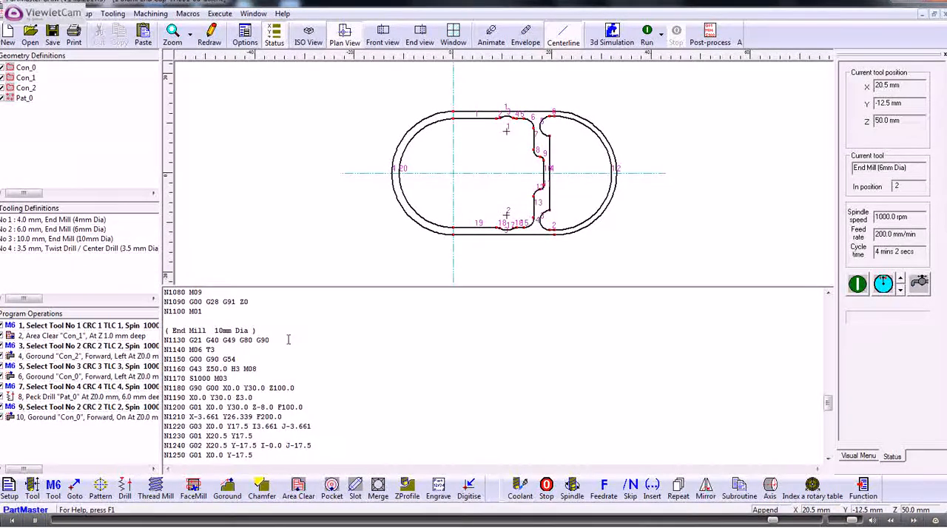
scroll(288, 340, "up", 14)
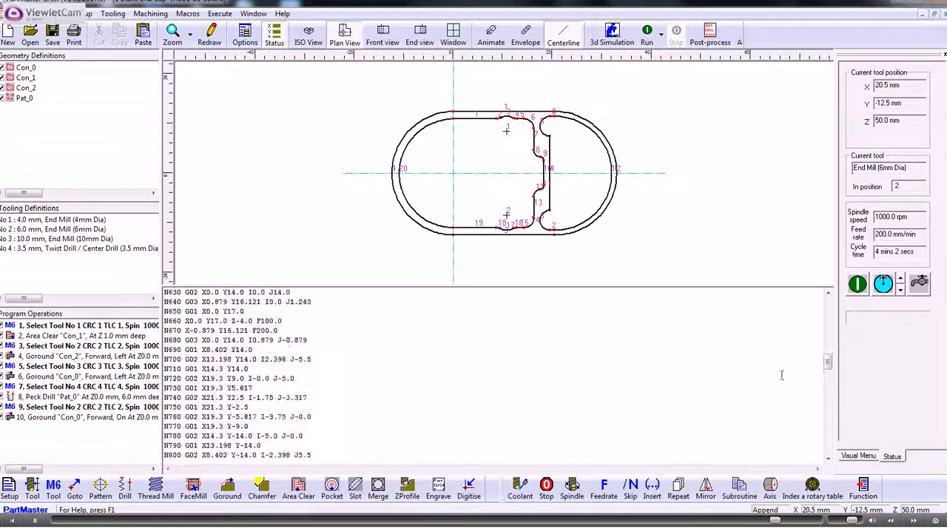
scroll(781, 375, "up", 20)
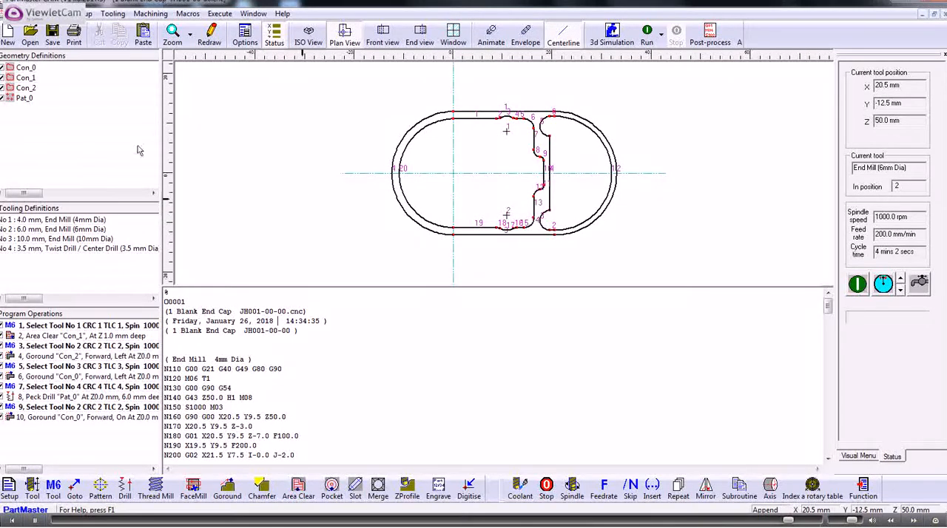
left_click(16, 13)
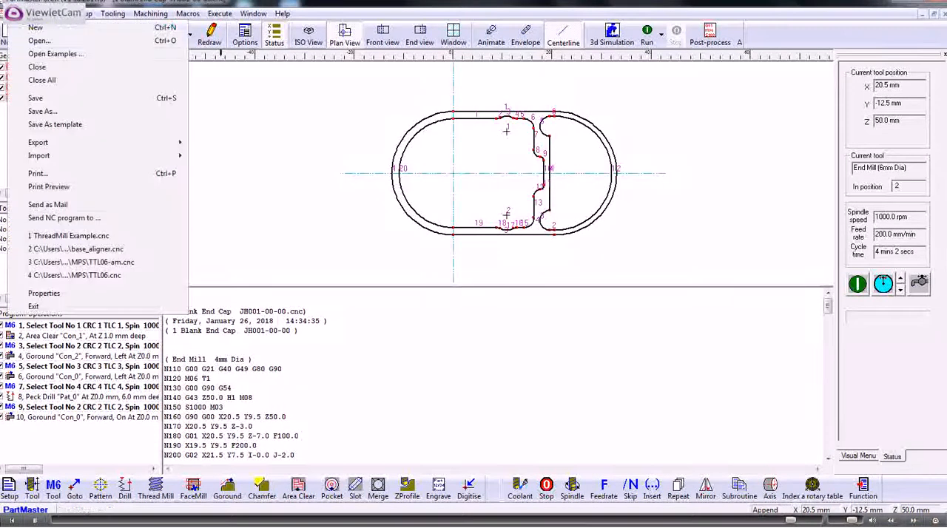
left_click(80, 221)
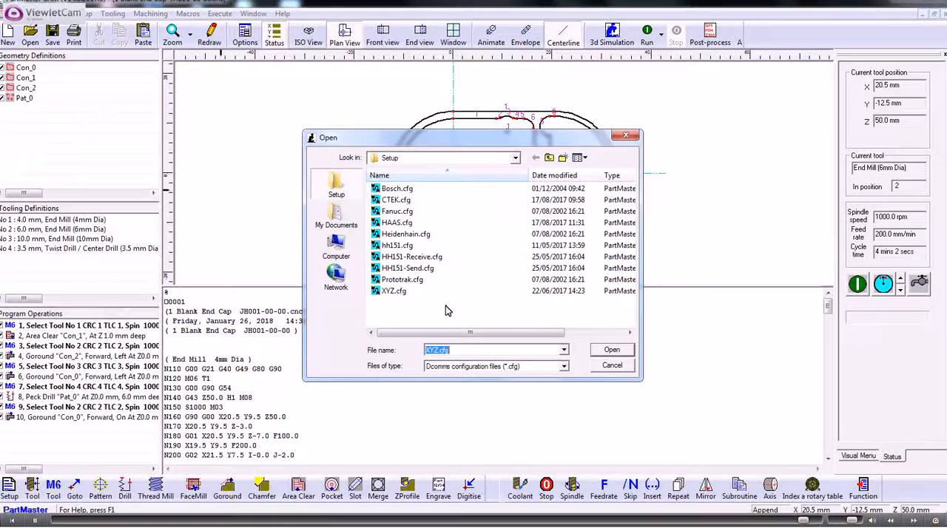
left_click(611, 365)
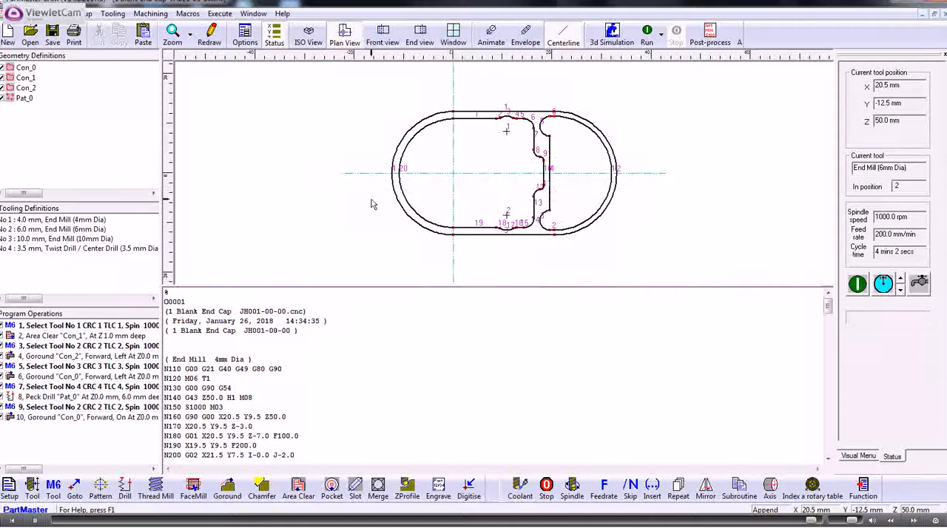